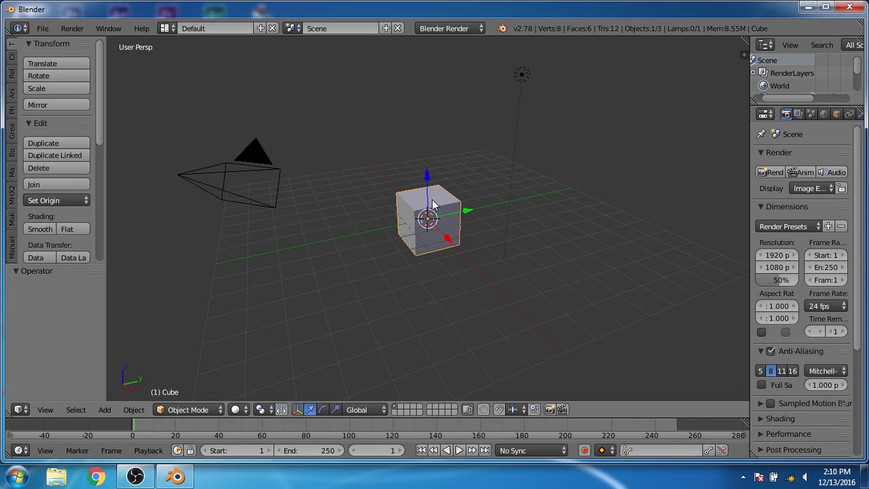
Delete the default cube and switch the render engine to Cycles Render
key("x")
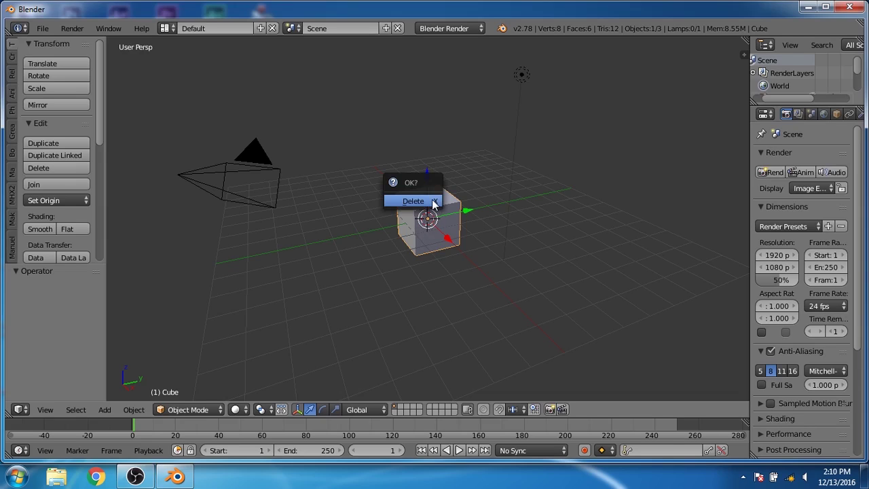
left_click(432, 201)
left_click(449, 30)
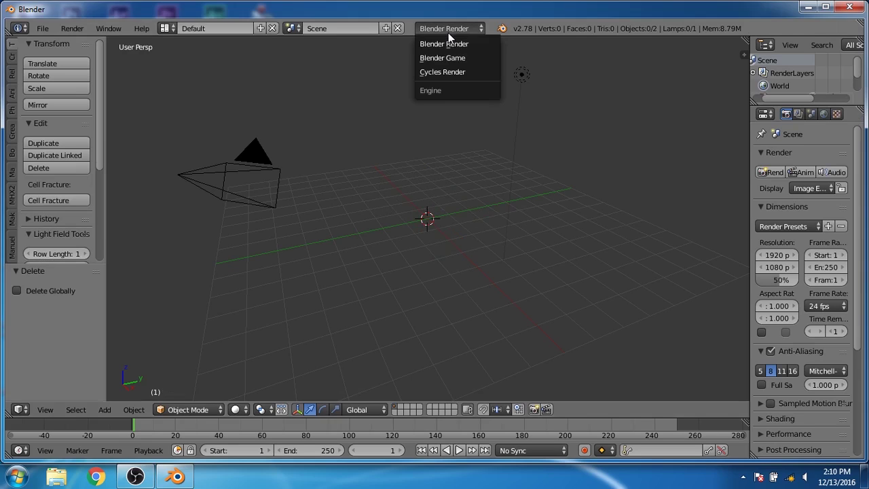
left_click(444, 73)
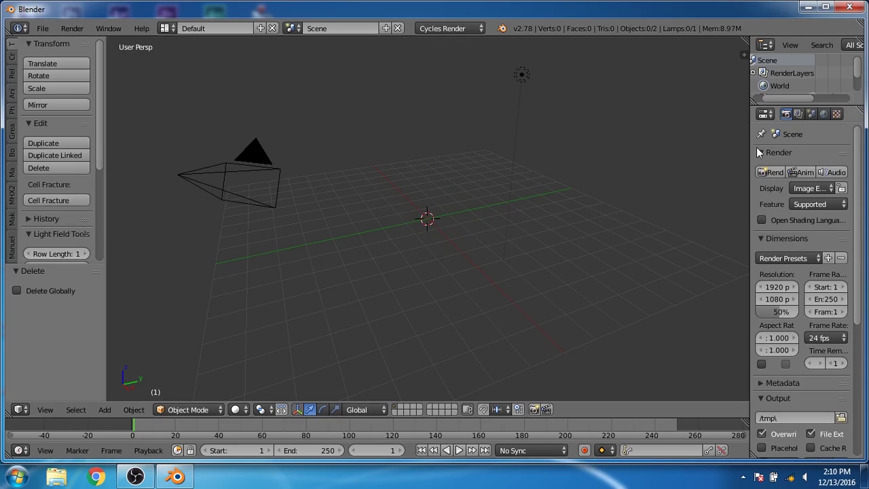
Set the render resolution to 1280 × 720 px and enable the Border option
left_click_drag(750, 142, 673, 141)
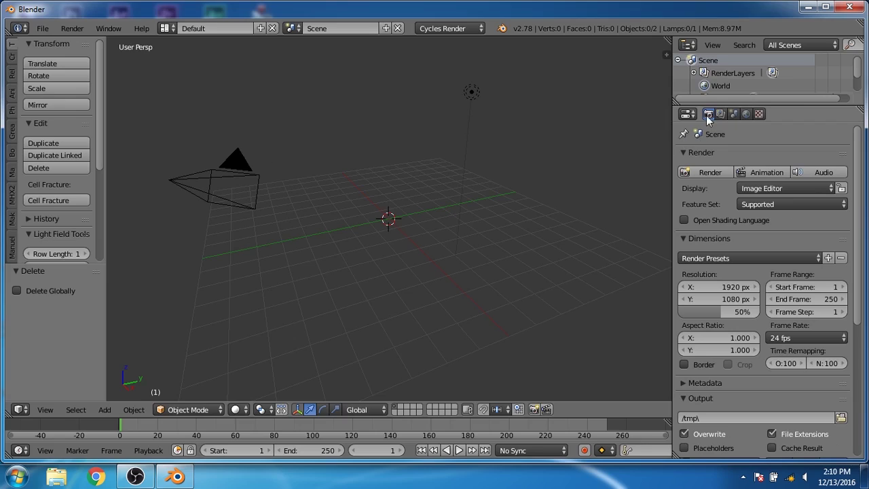
left_click(737, 287)
type("1")
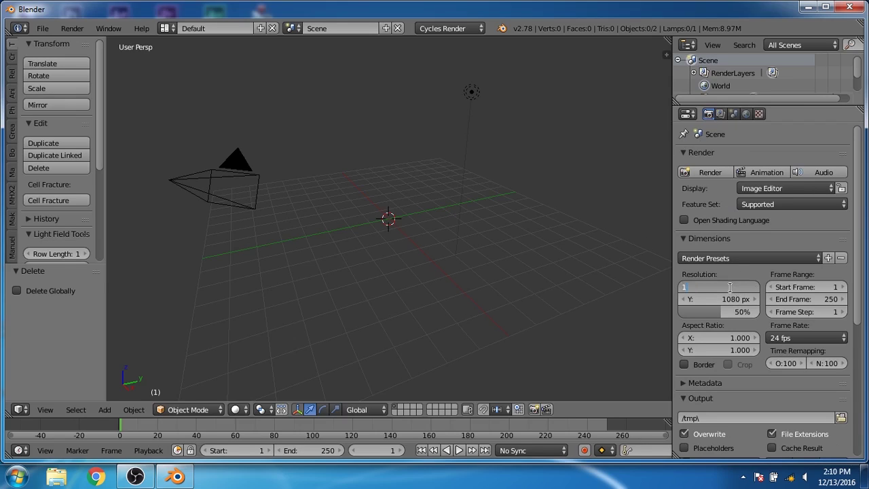
type("280")
key("Tab")
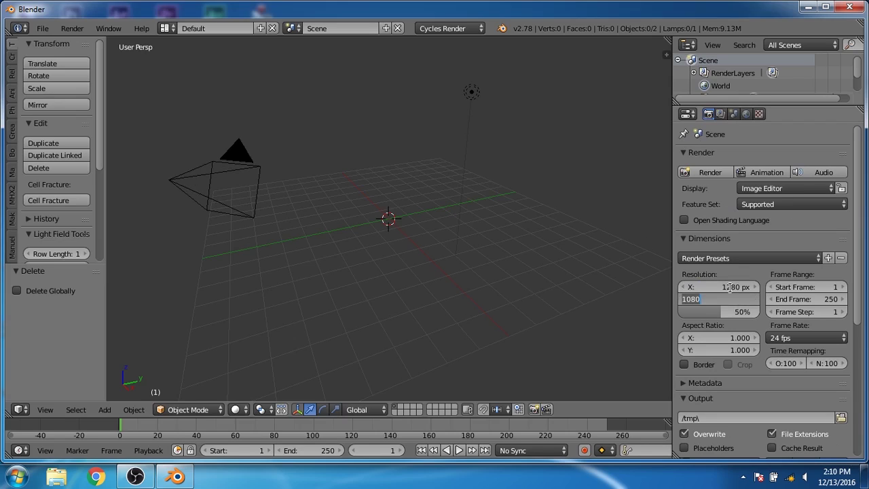
type("720")
key("Tab")
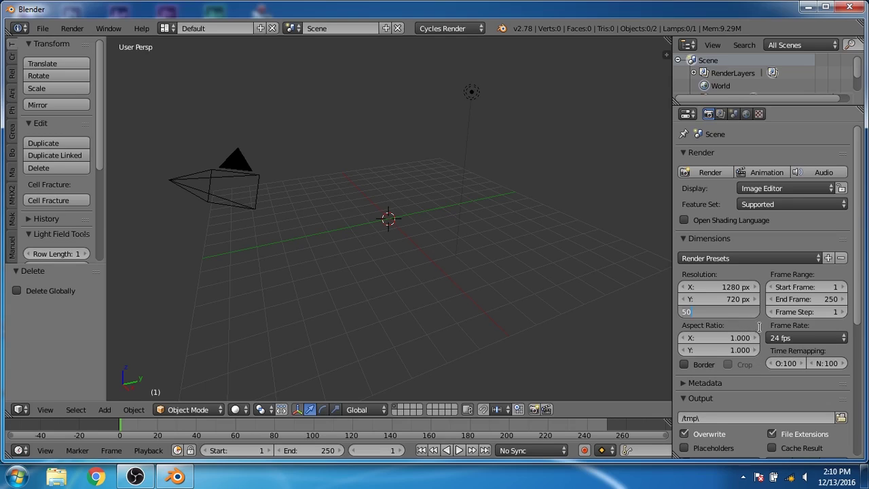
key("Return")
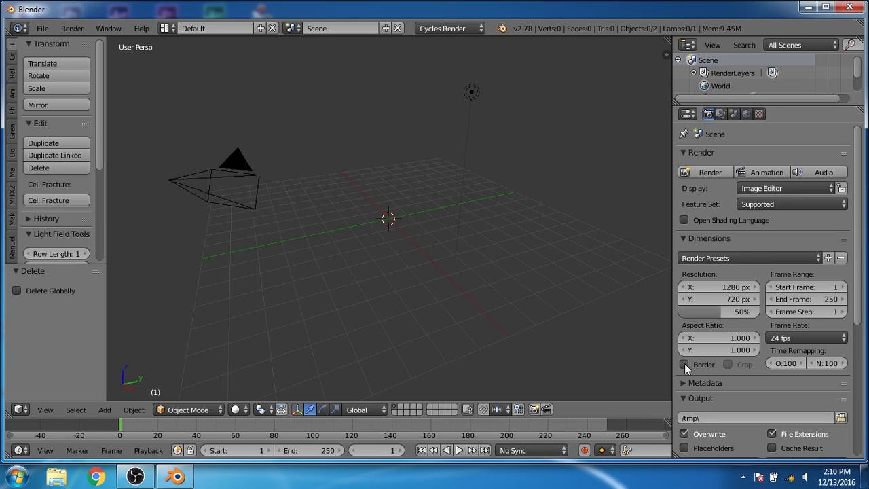
left_click(685, 365)
Set the preview samples to 10 in the Cycles sampling settings
scroll(722, 395, "down", 5)
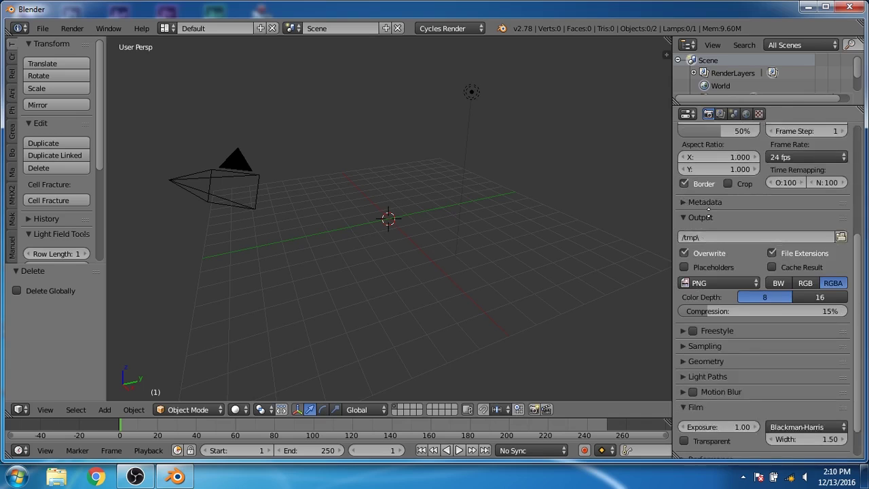
scroll(711, 204, "down", 1)
left_click(693, 308)
scroll(697, 315, "down", 3)
left_click(807, 281)
type("1010")
key("BackSpace")
key("BackSpace")
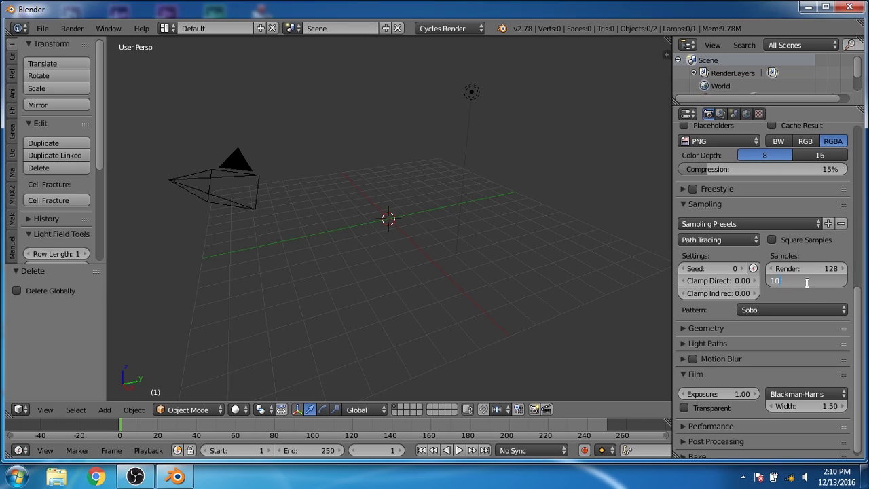
key("Return")
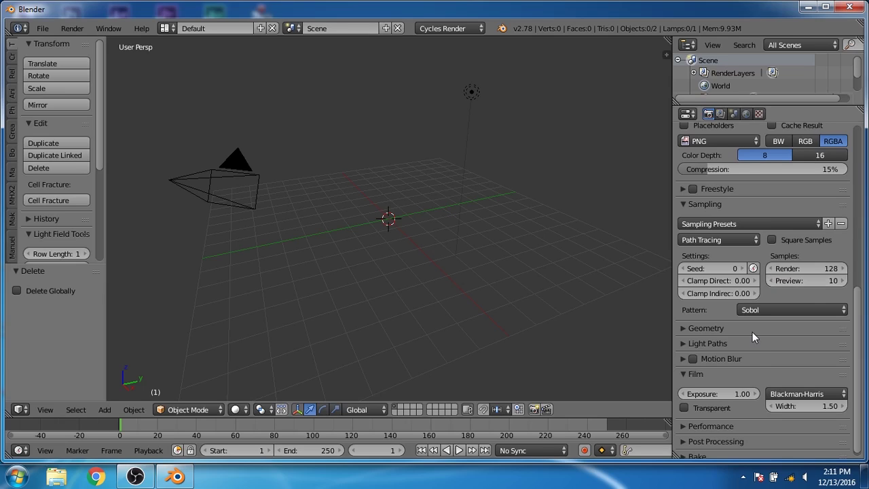
Set both the minimum transparency and the minimum bounces of the light paths to 1
left_click(733, 343)
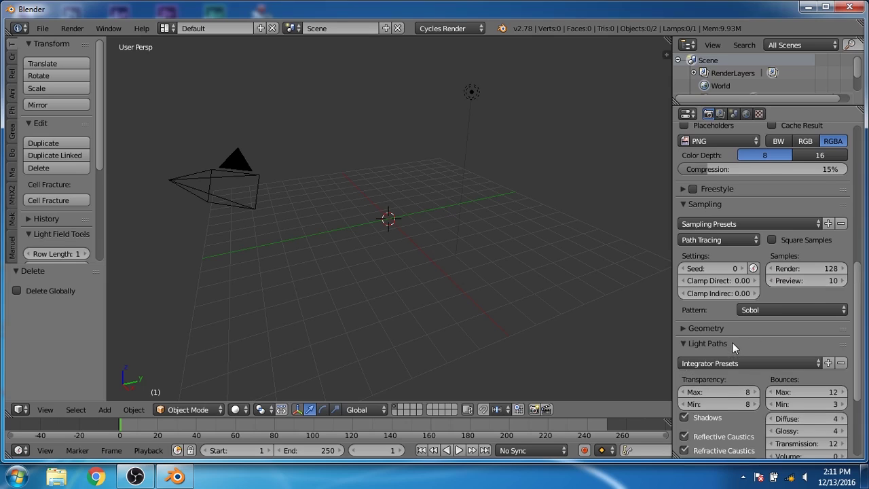
scroll(733, 343, "down", 3)
scroll(733, 342, "down", 1)
left_click(718, 304)
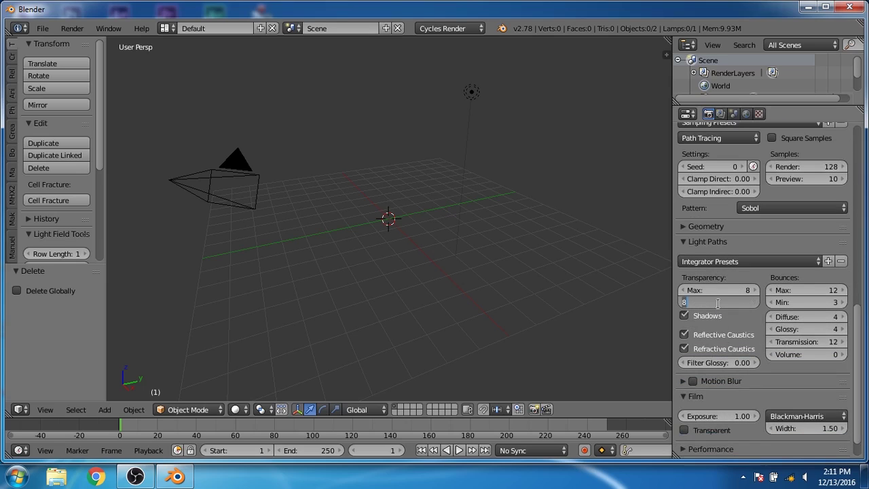
type("1")
key("Return")
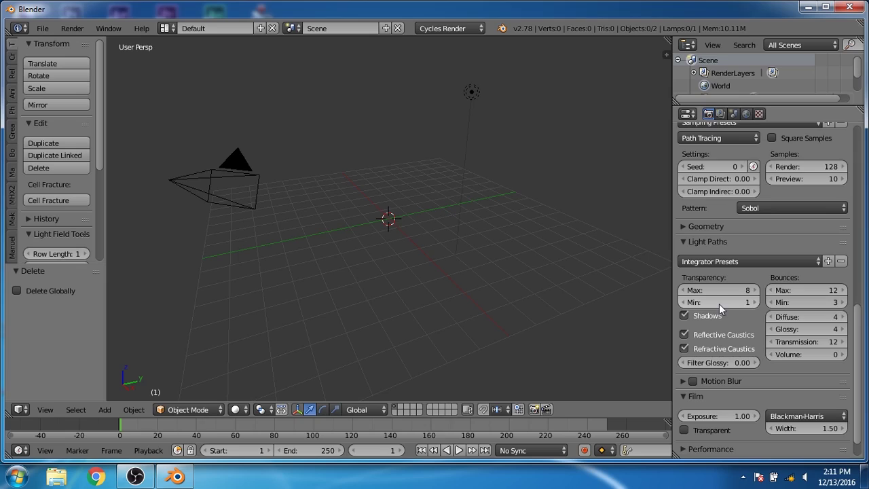
left_click(783, 302)
type("1")
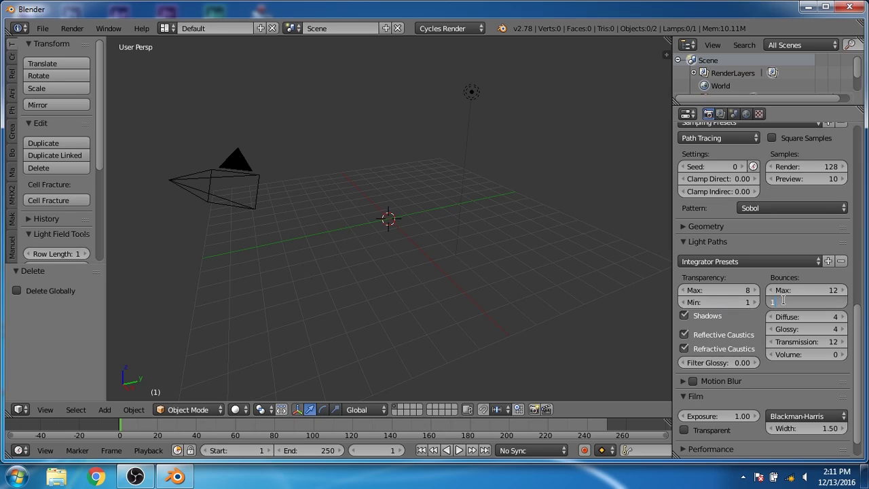
key("Return")
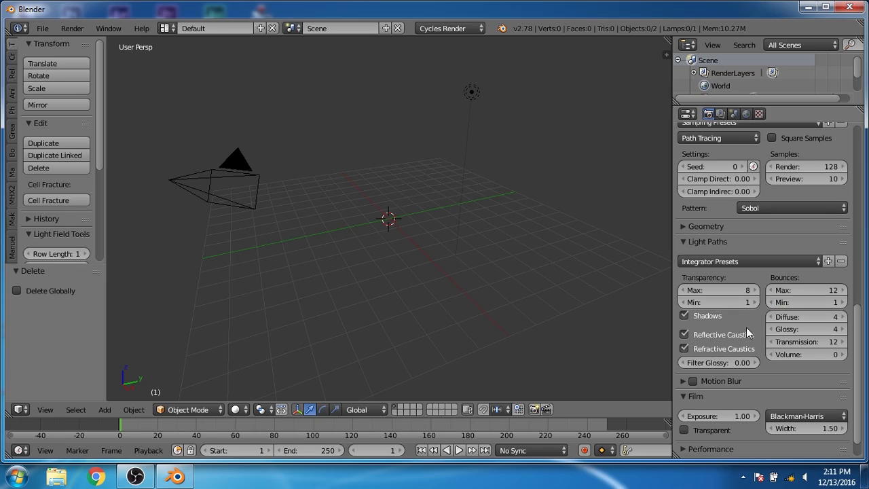
Add a UV sphere at the scene's origin and give it smooth shading
key("shift+a")
mouse_move(383, 130)
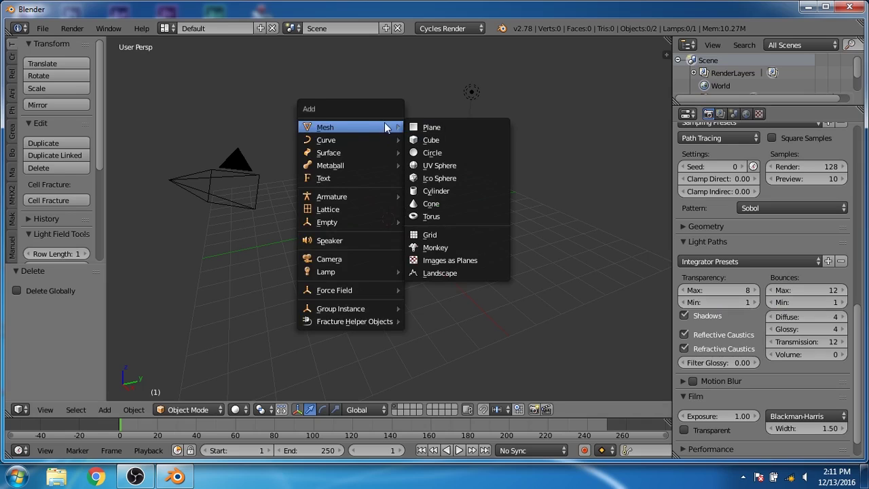
left_click(449, 167)
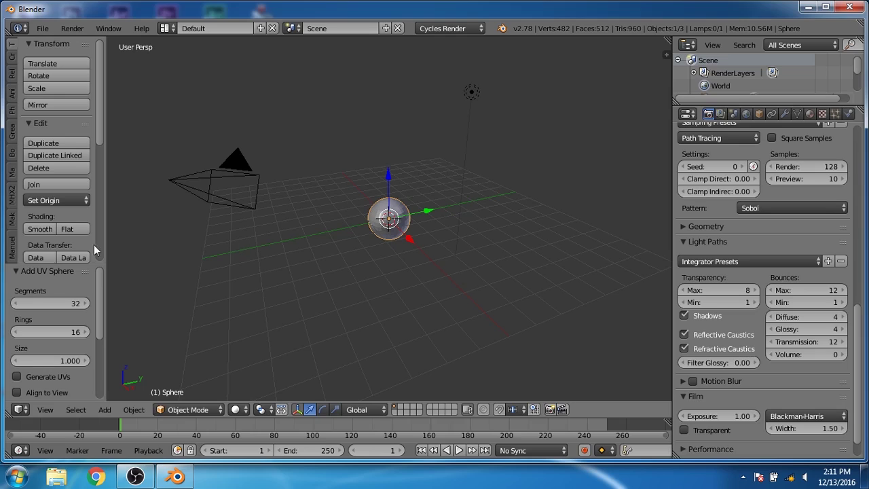
left_click(34, 231)
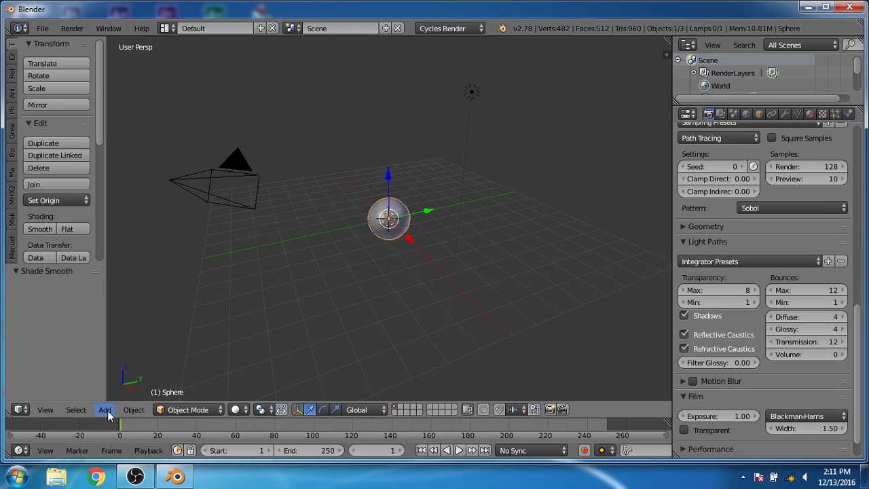
Apply the Quick Smoke effect to the sphere and enlarge the outliner to list all scene objects
left_click(130, 411)
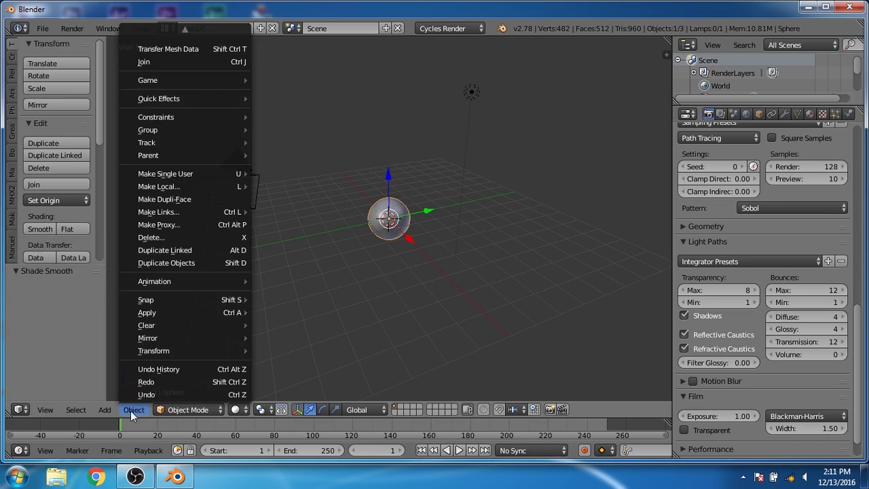
mouse_move(165, 98)
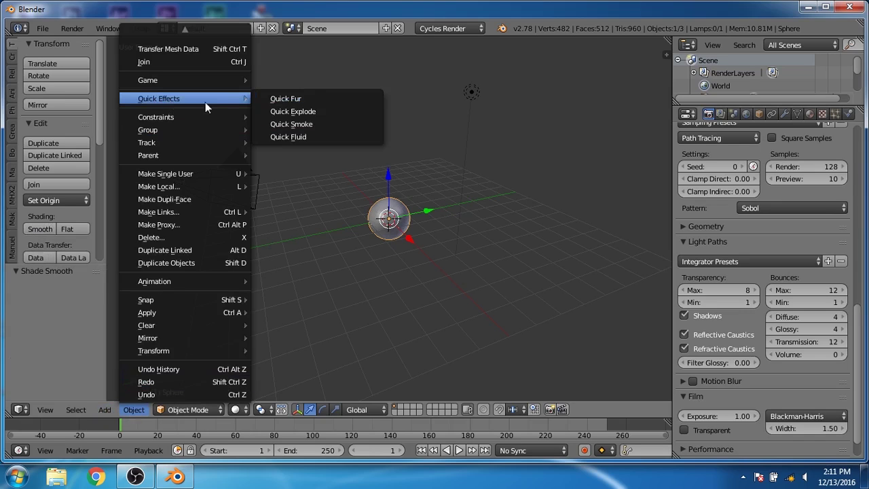
left_click(321, 125)
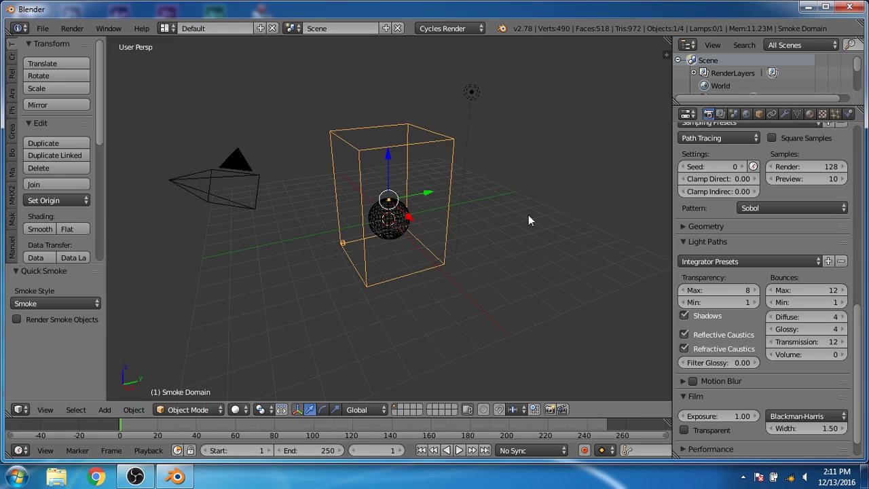
left_click_drag(708, 104, 710, 172)
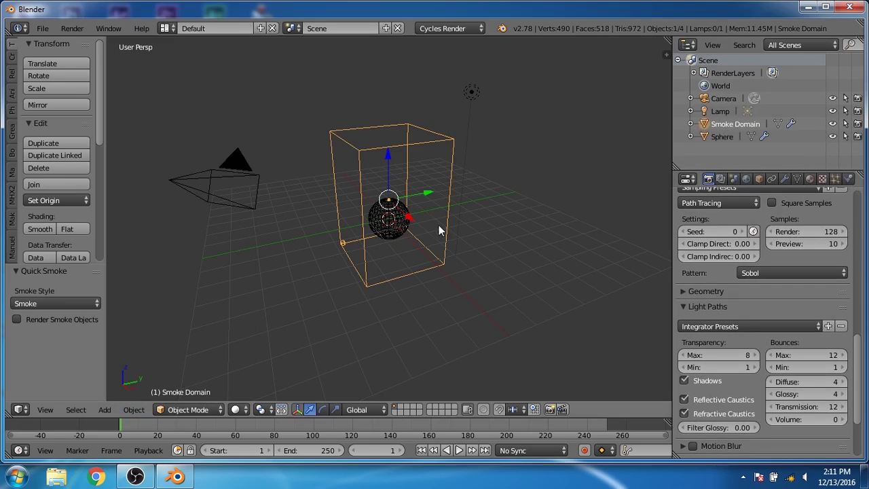
Widen the smoke domain in X and Y only, by a factor of about 1.96, in front orthographic view
key("KP_1")
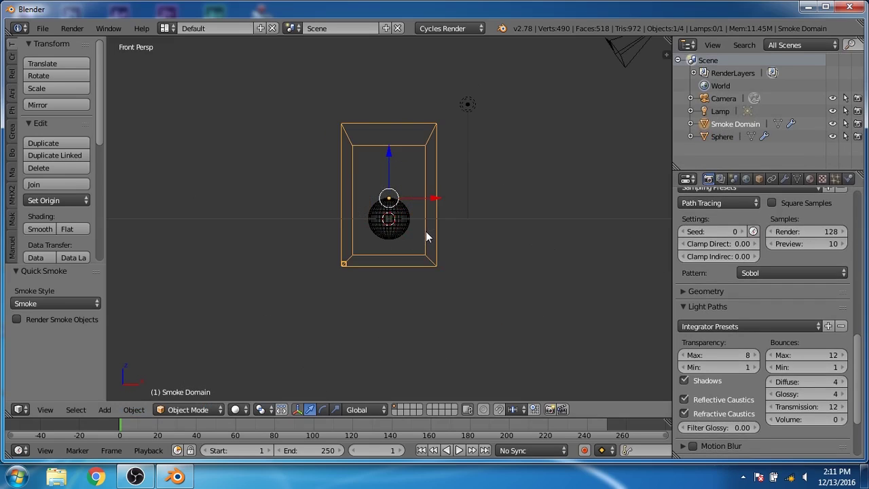
key("KP_5")
scroll(398, 204, "up", 2)
key("s")
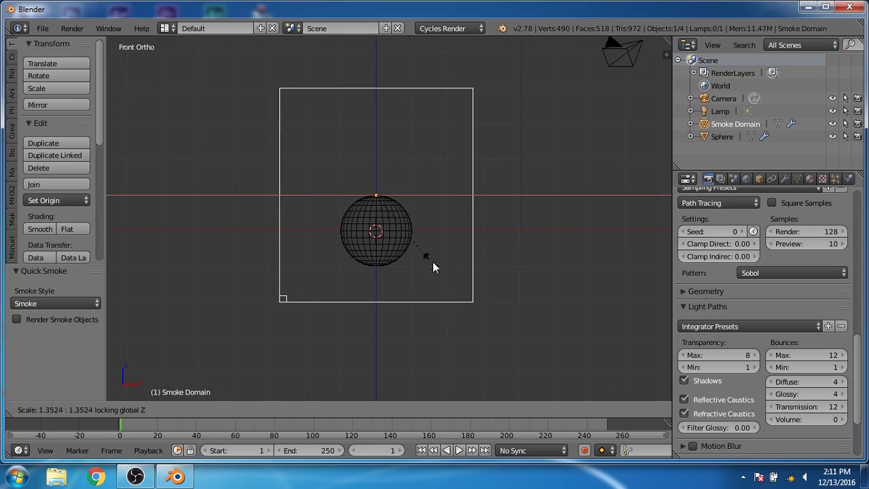
left_click(466, 283)
Scale the smoke domain up slightly along Z and widen it in X and Y by a factor of about 1.115
middle_click_drag(466, 283, 456, 276)
key("KP_1")
key("s")
key("z")
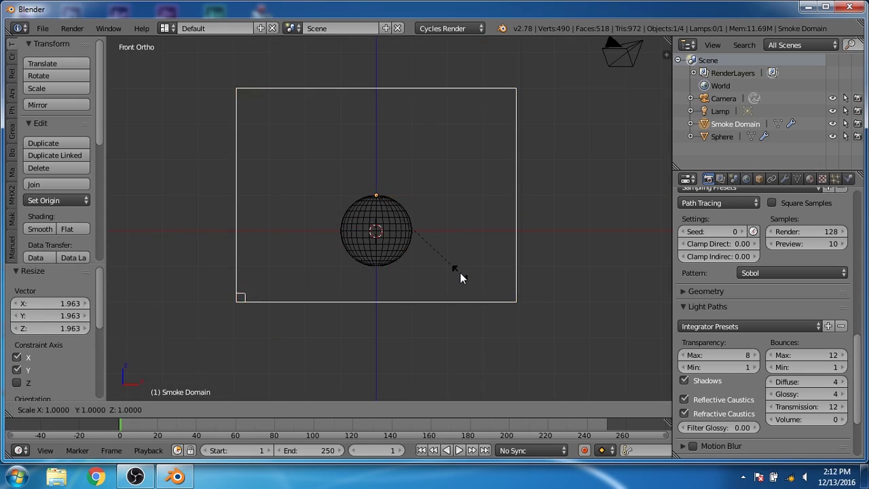
left_click(472, 293)
key("s")
key("shift+z")
left_click(482, 303)
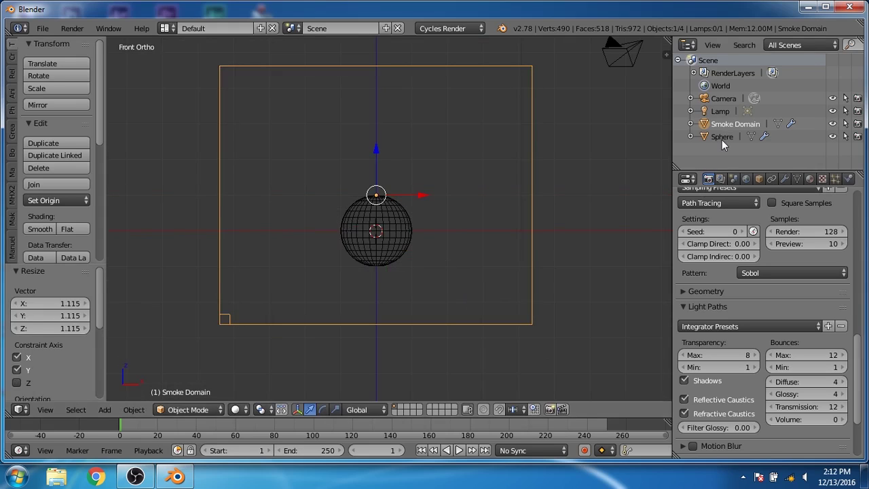
Move the sphere toward a lower corner inside the domain, by about 2.78 in X, -2.62 in Y and -1.02 in Z
left_click(721, 136)
middle_click_drag(466, 190, 487, 257)
key("KP_7")
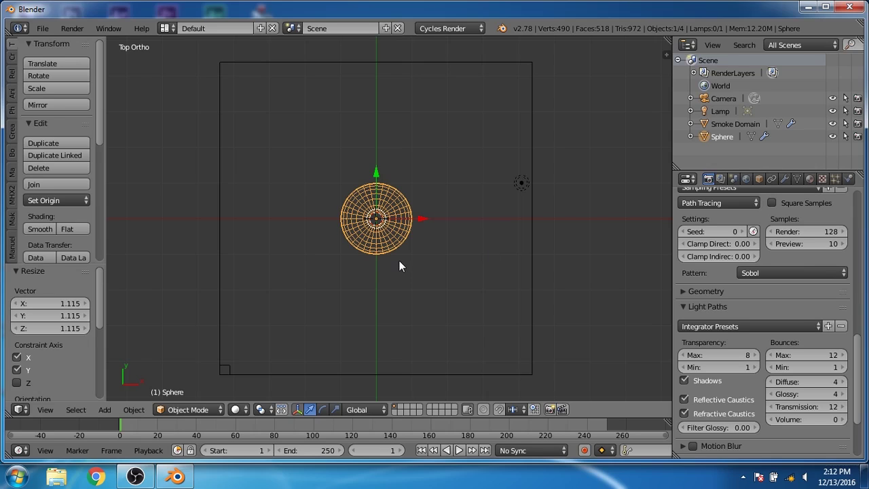
key("g")
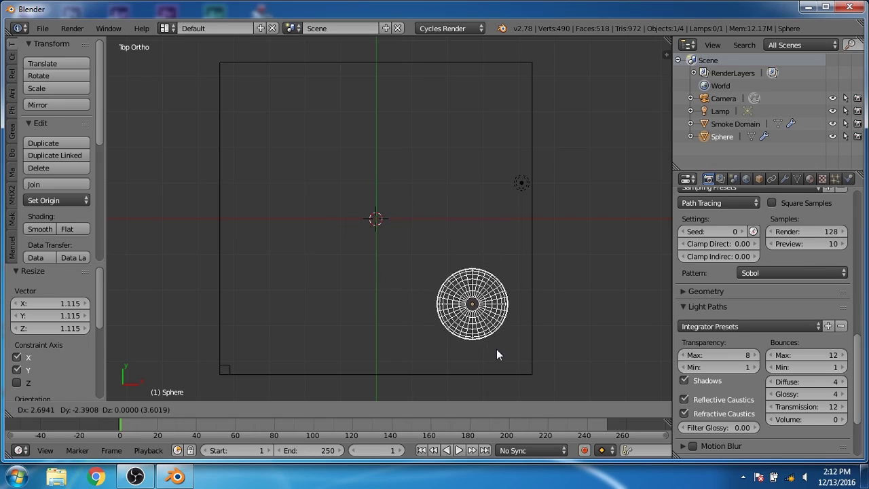
left_click(499, 354)
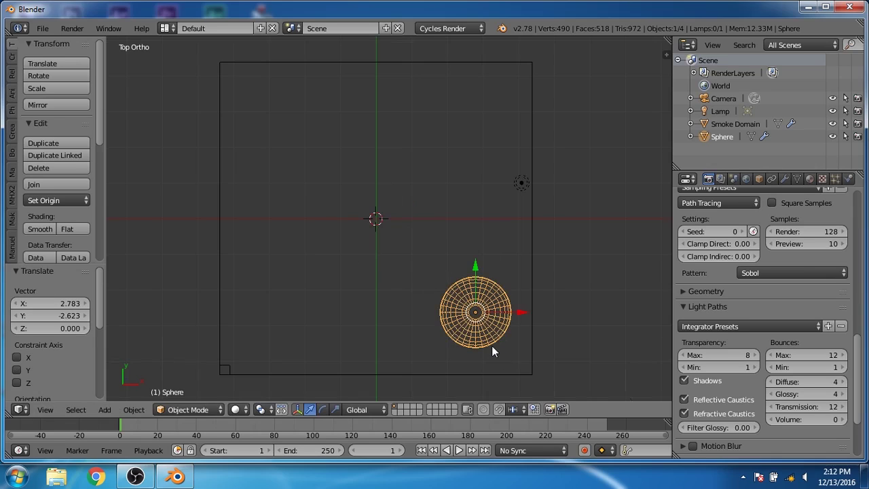
key("KP_1")
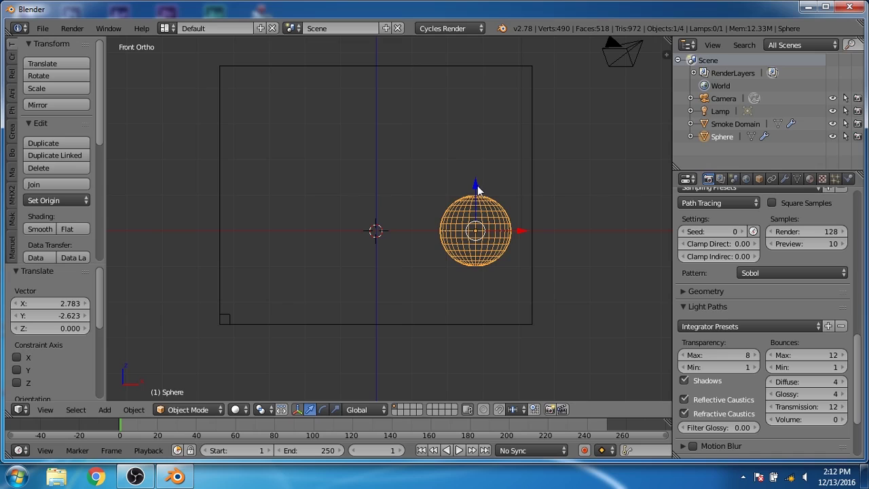
left_click_drag(477, 188, 482, 225)
scroll(734, 203, "down", 1)
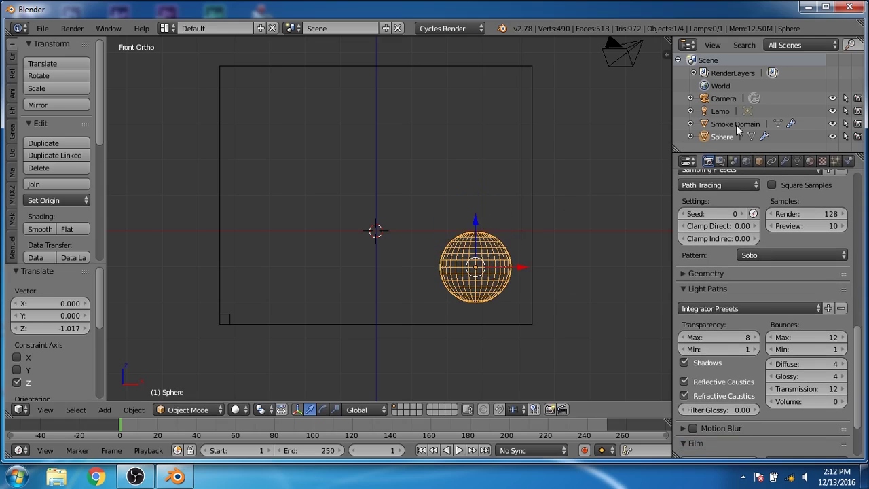
Enable Dissolve on the smoke domain with a dissolve time of 15
left_click(737, 126)
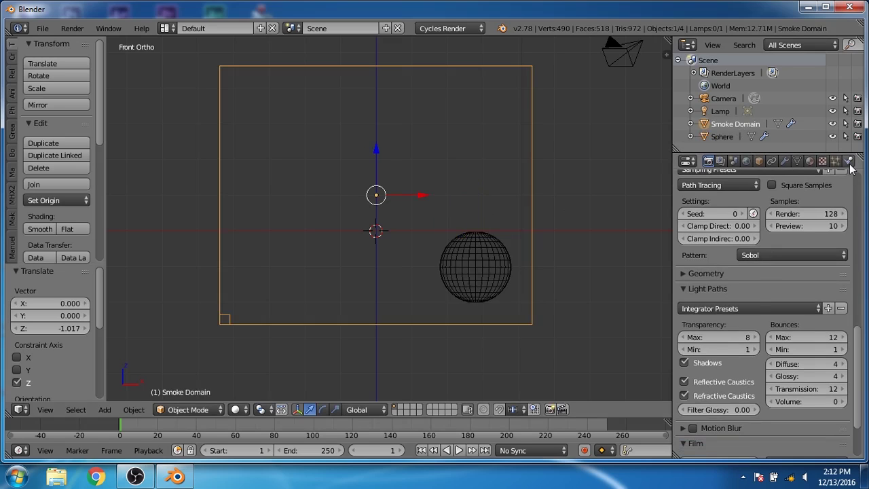
left_click(848, 161)
middle_click_drag(737, 374, 735, 302)
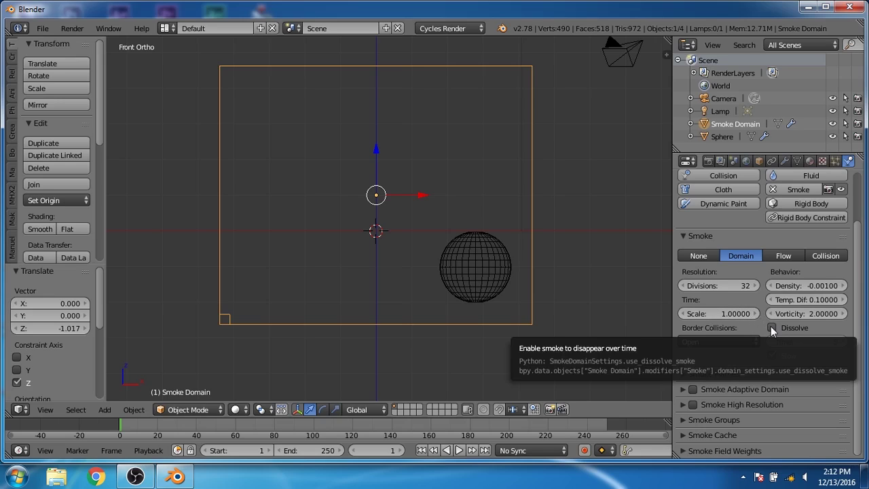
left_click(772, 328)
left_click(782, 343)
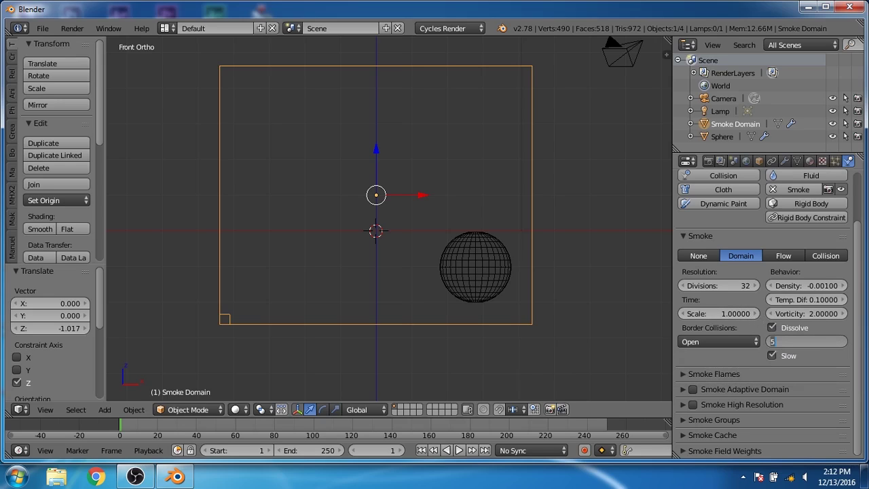
type("15")
key("Return")
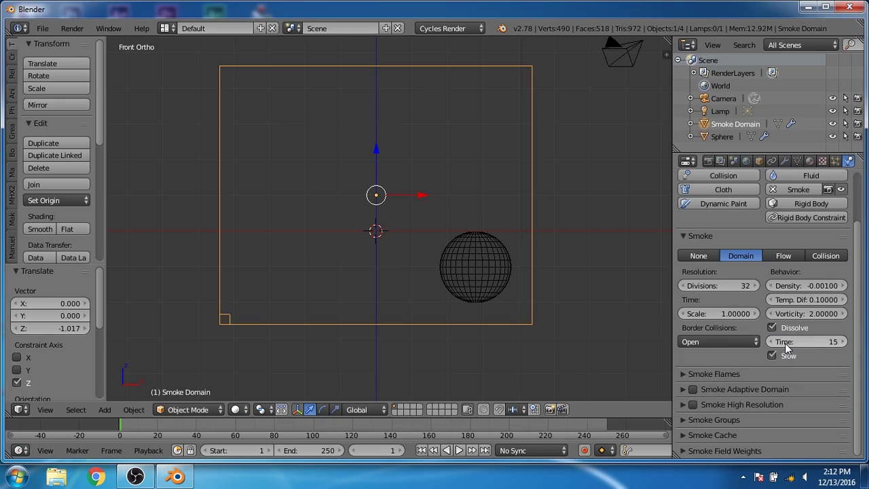
Set the Smoke Flames vorticity of the smoke domain to 2
left_click(684, 375)
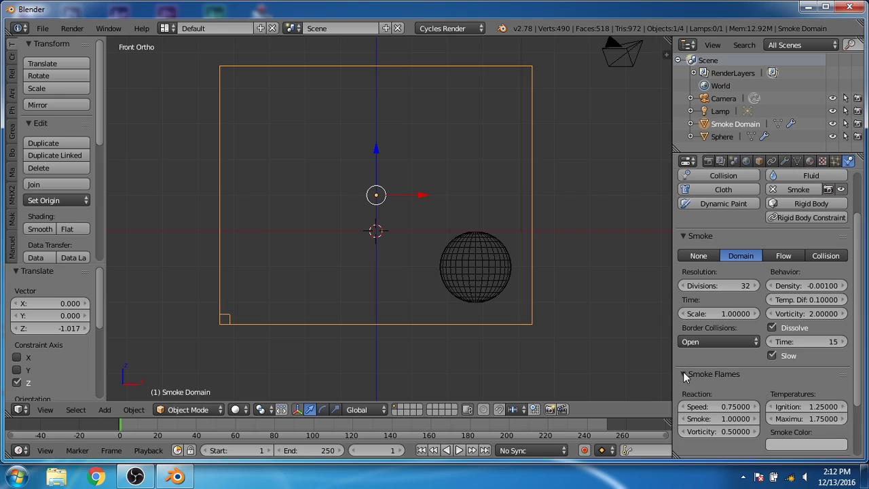
scroll(686, 371, "down", 3)
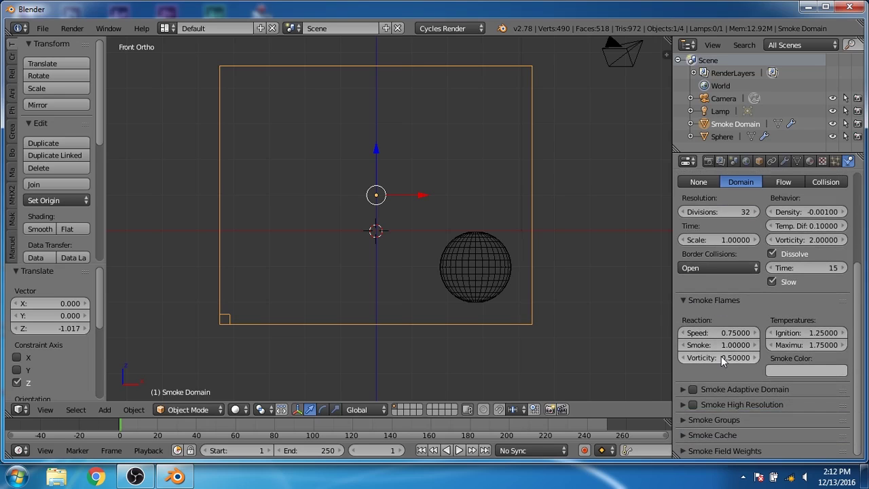
left_click(721, 356)
type("2")
key("Return")
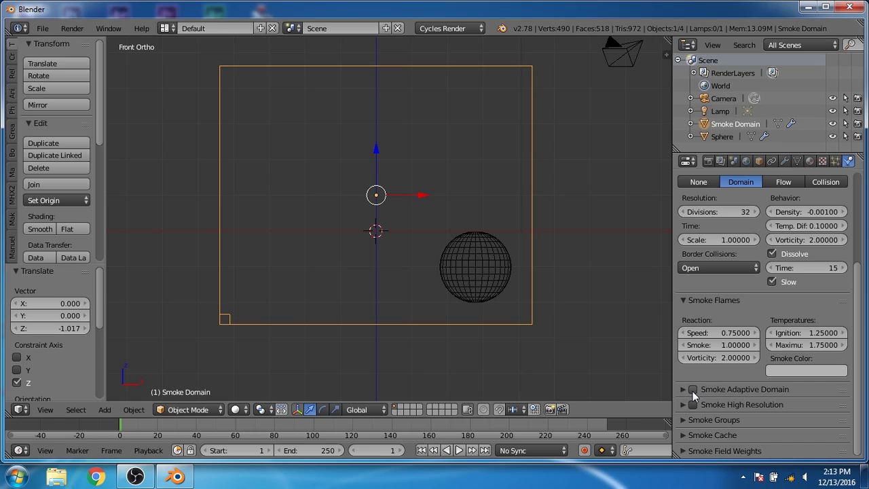
Enable the domain's Smoke Adaptive Domain and Smoke High Resolution options, and set the high-resolution noise strength to 5
left_click(693, 390)
left_click(693, 405)
left_click(686, 404)
scroll(753, 403, "down", 3)
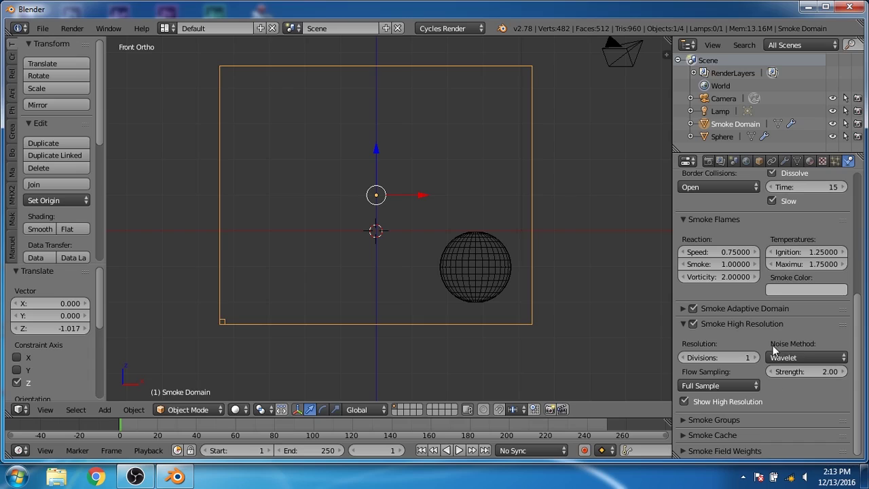
left_click(797, 371)
type("5")
key("Return")
left_click(682, 324)
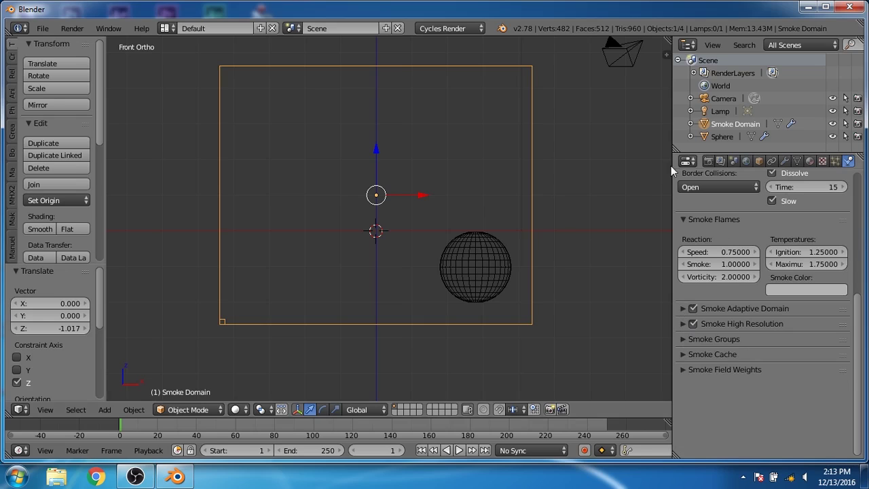
Set the sphere's smoke flow type to Fire + Smoke
left_click(721, 138)
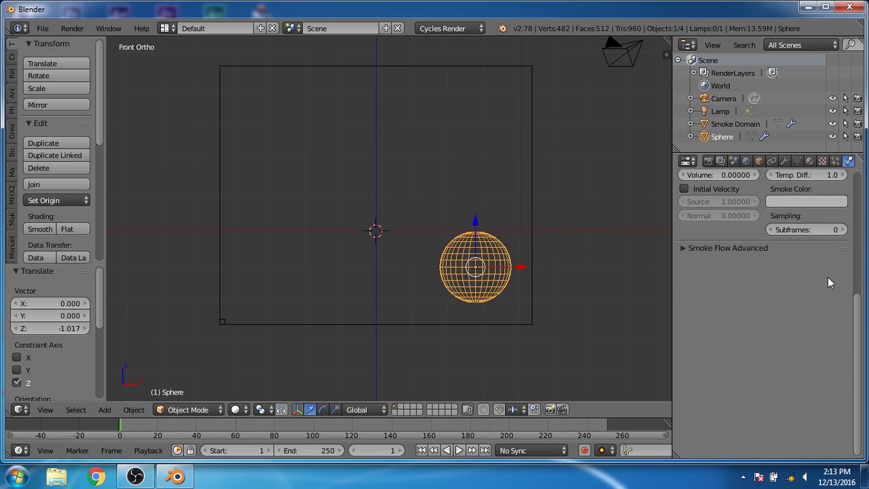
scroll(827, 279, "up", 4)
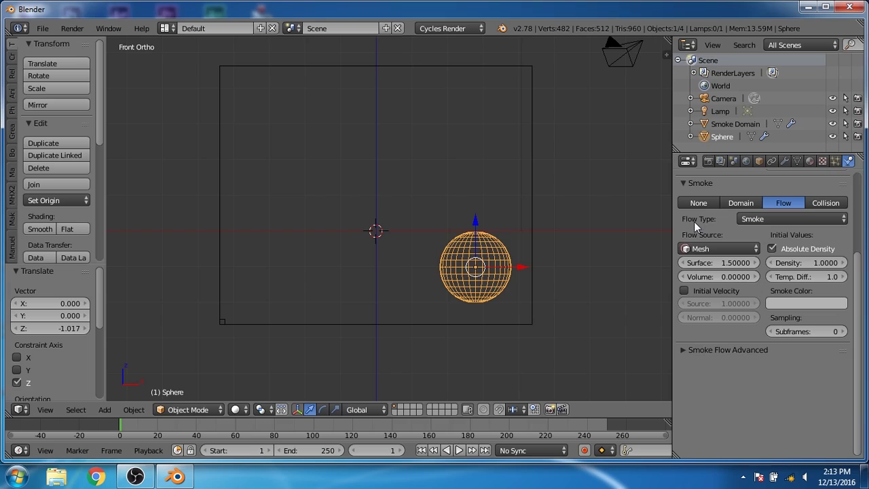
left_click(755, 218)
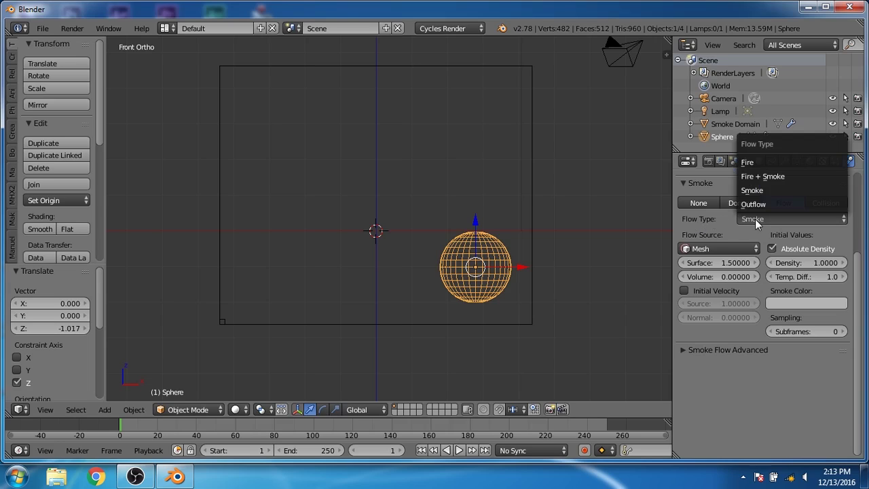
left_click(761, 178)
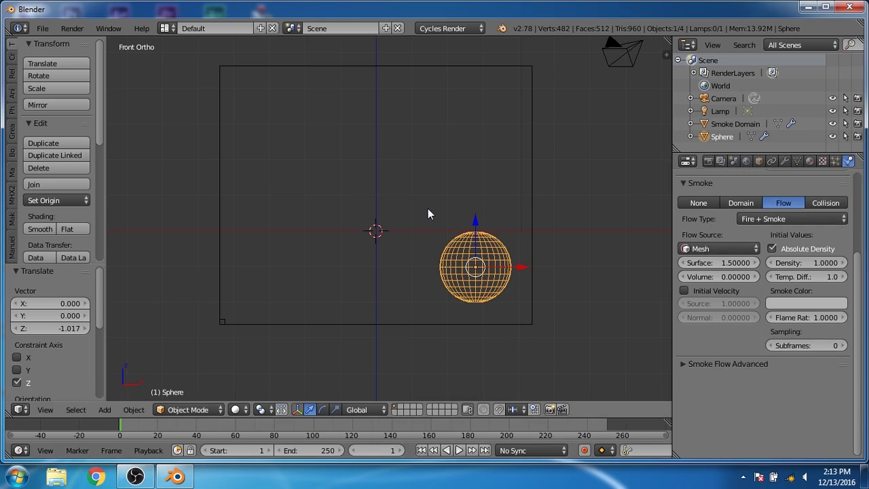
Add a Wind force field and move it just outside the domain's lower corner, by about 5.14 in X and -3.32 in Z
key("shift+a")
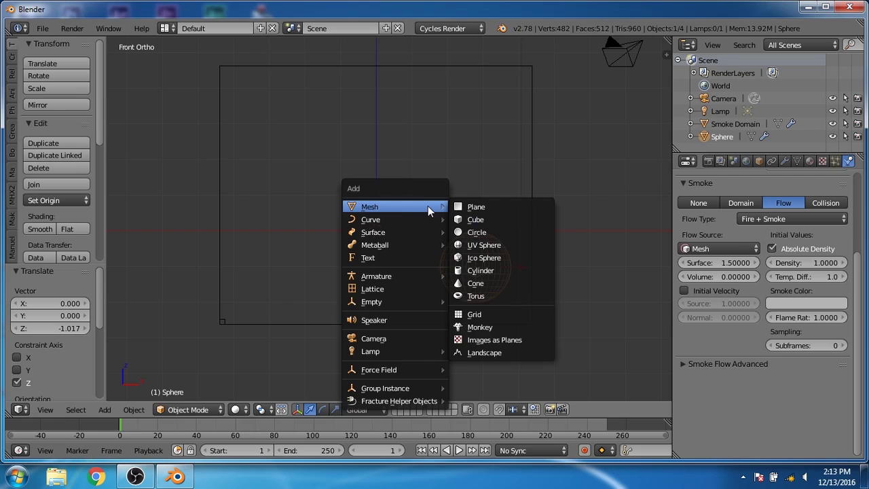
mouse_move(397, 370)
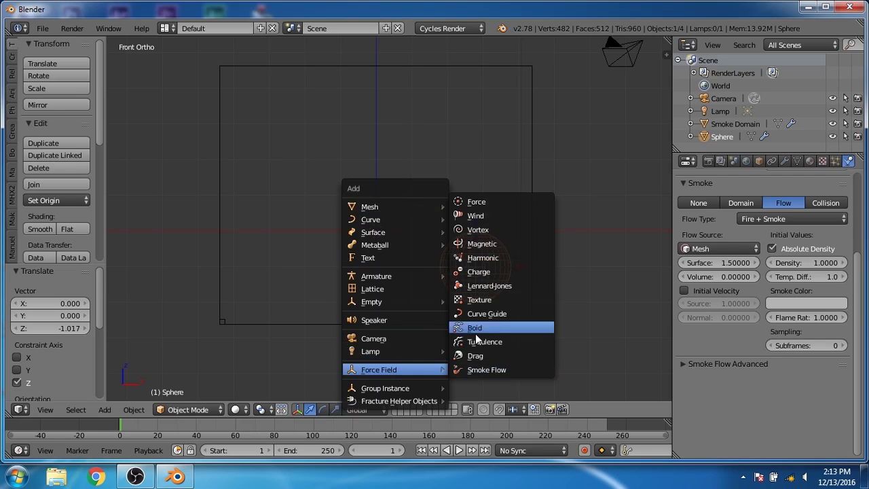
left_click(485, 215)
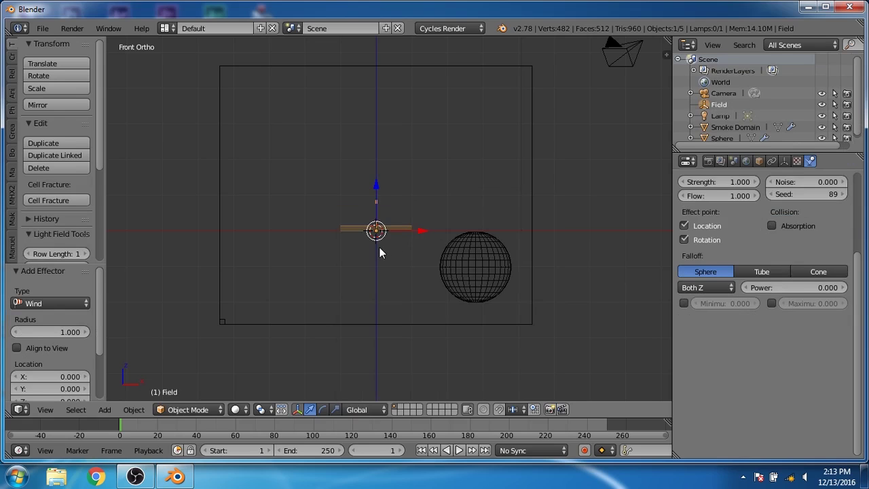
key("g")
left_click(562, 365)
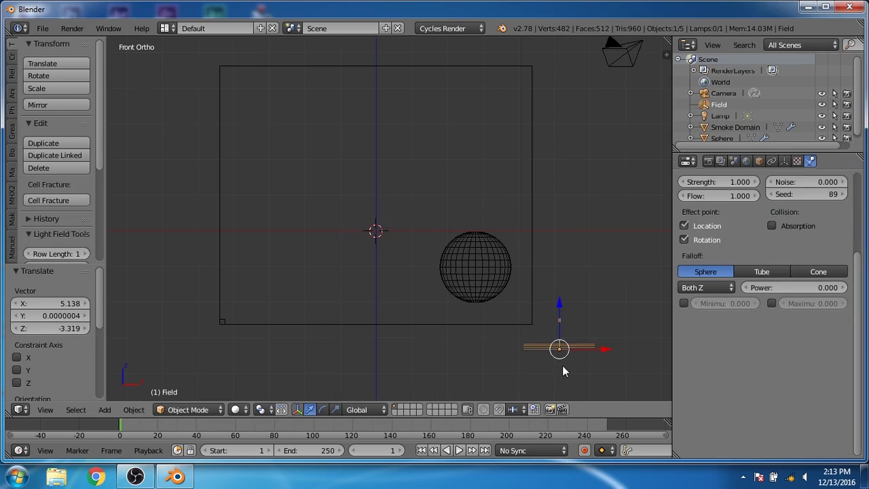
Move the wind field along negative Y in top view to sit at the domain's corner near the sphere
middle_click_drag(524, 258, 533, 364)
key("KP_7")
left_click_drag(559, 183, 588, 376)
left_click_drag(547, 326, 547, 333)
middle_click_drag(494, 352, 472, 270, "shift")
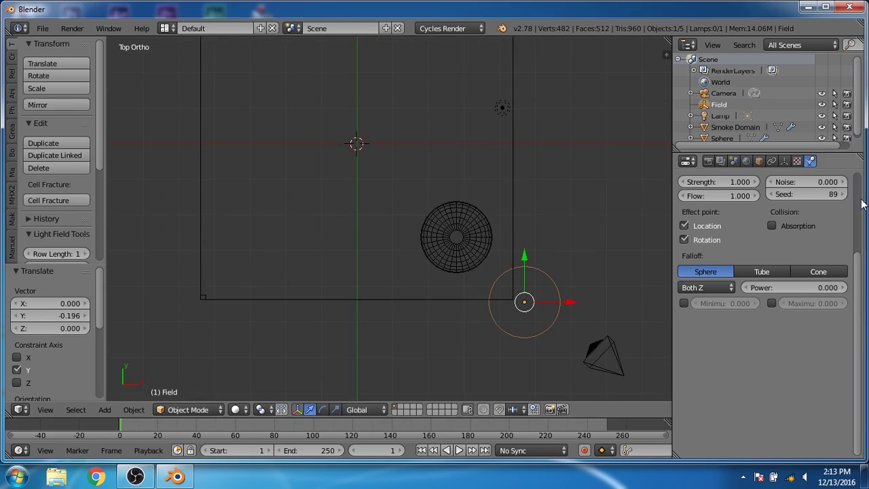
Set the wind field's strength to 10 and rotate it by about -43.8° in front view
left_click(722, 182)
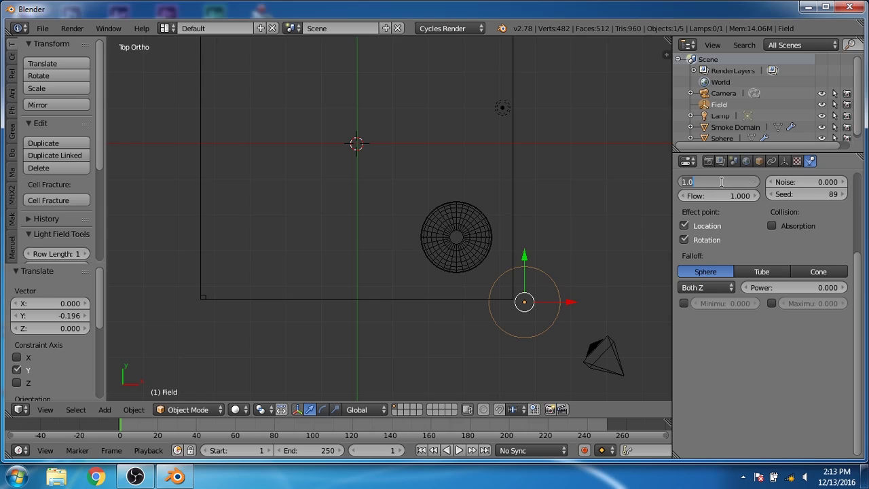
type("10")
key("Return")
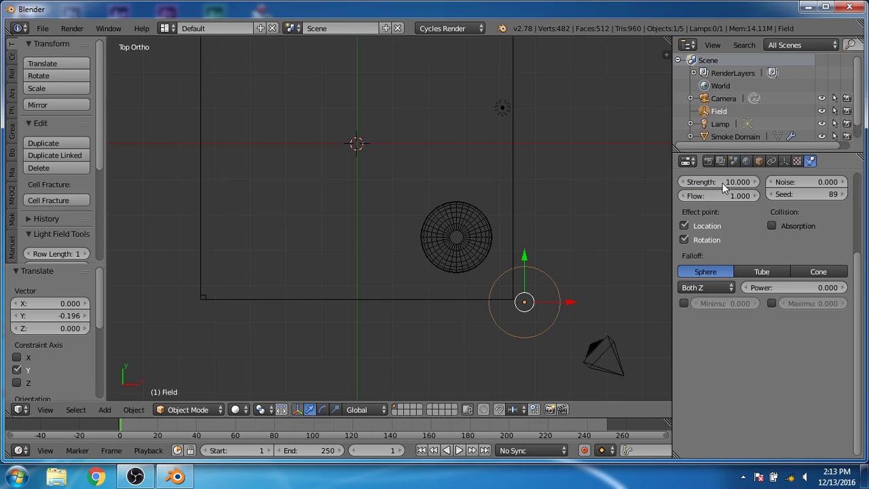
key("KP_1")
key("r")
left_click(516, 349)
Rotate the wind field by about -94.2° and again by 14.5° while playing the simulation, and stop the replay at frame 74
left_click(459, 450)
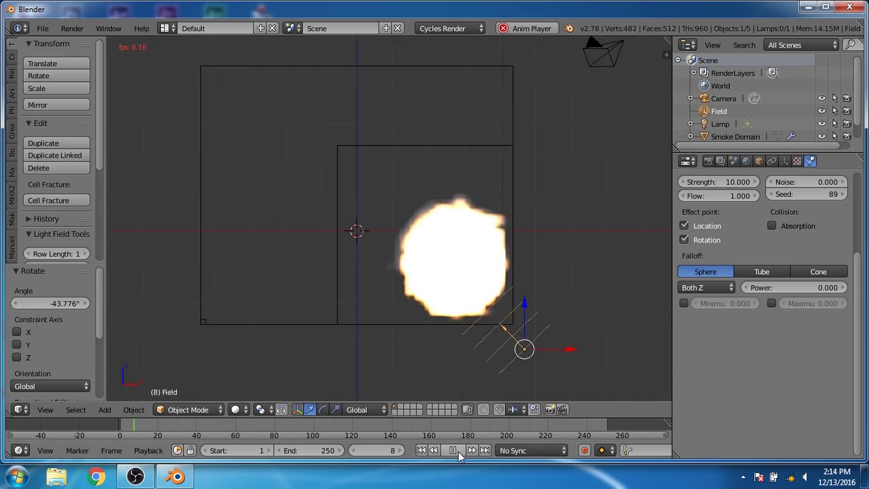
key("r")
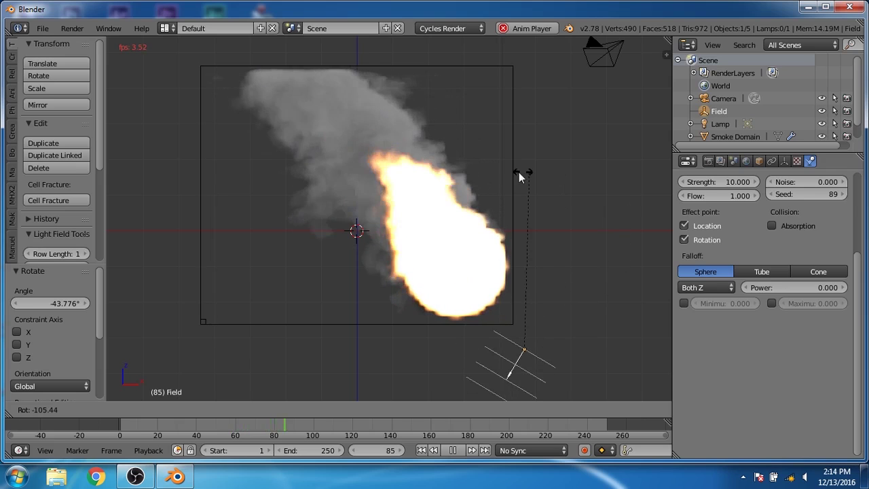
left_click(568, 176)
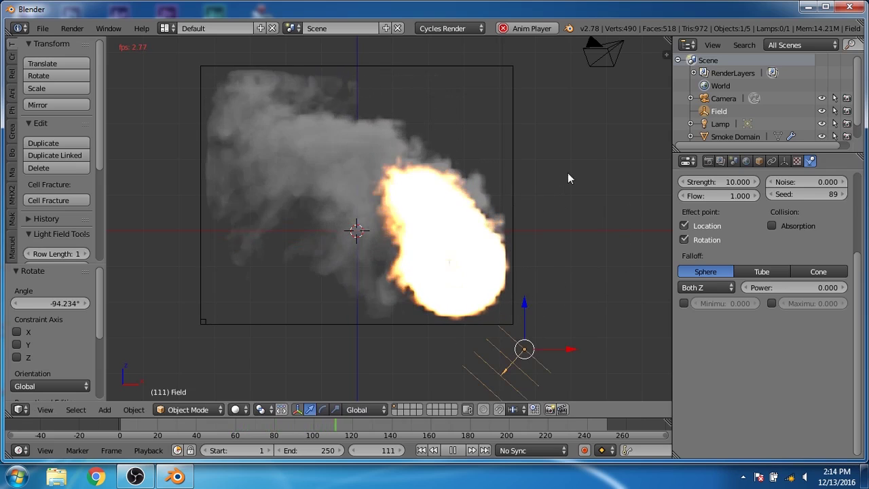
key("r")
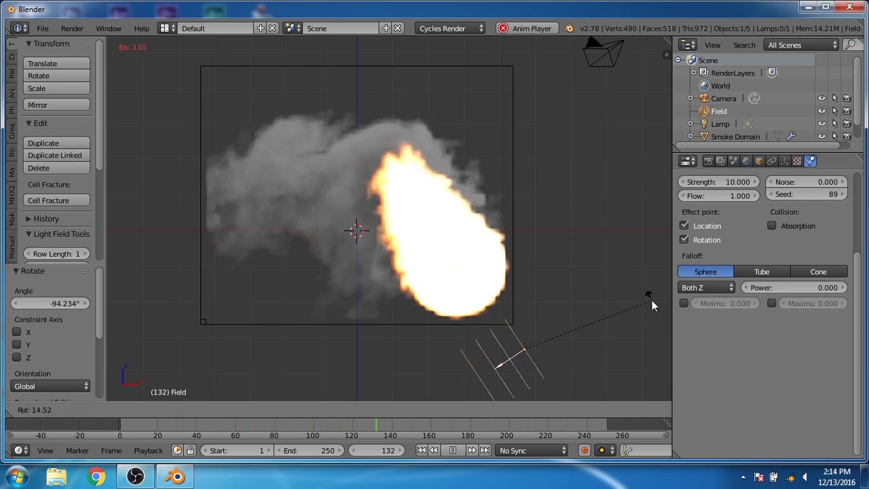
left_click(652, 300)
left_click(421, 450)
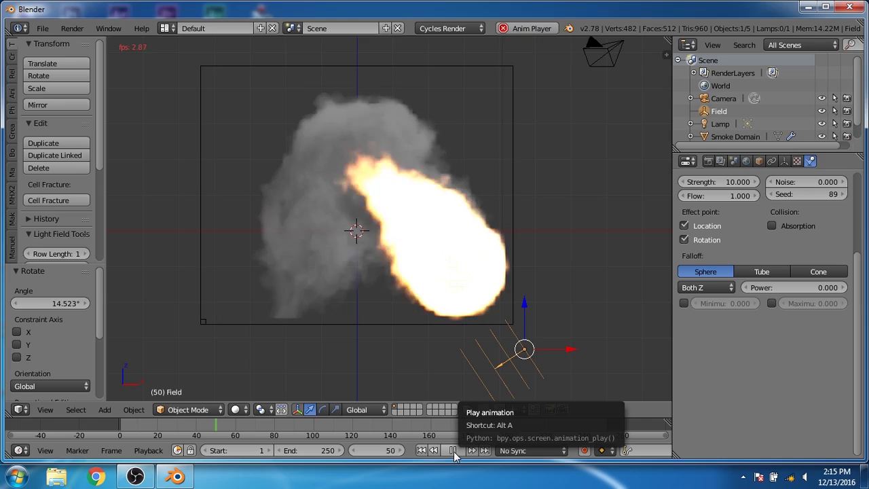
left_click(448, 451)
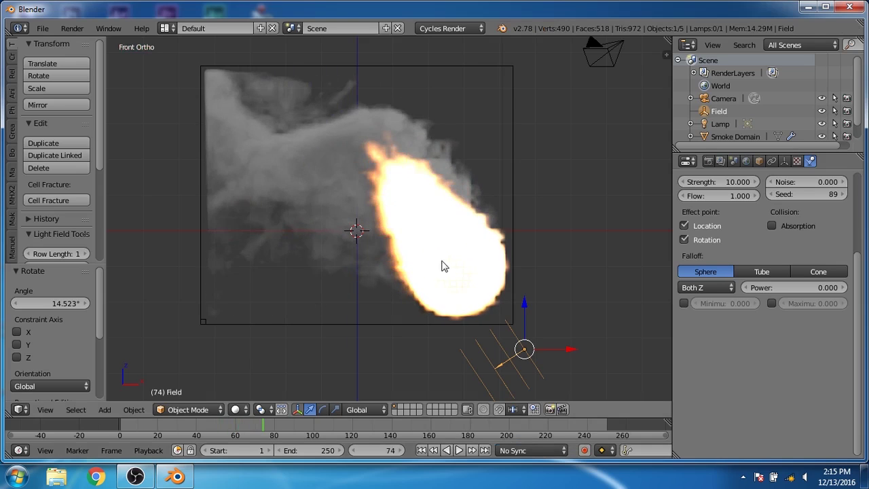
Enable nodes on the lamp, change its type to Sun and set its emission strength to 2
key("KP_1")
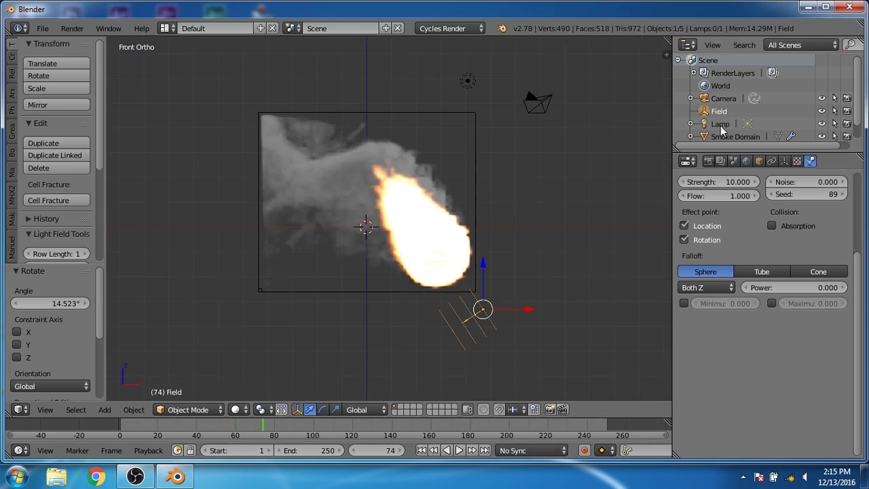
left_click(721, 124)
left_click(785, 162)
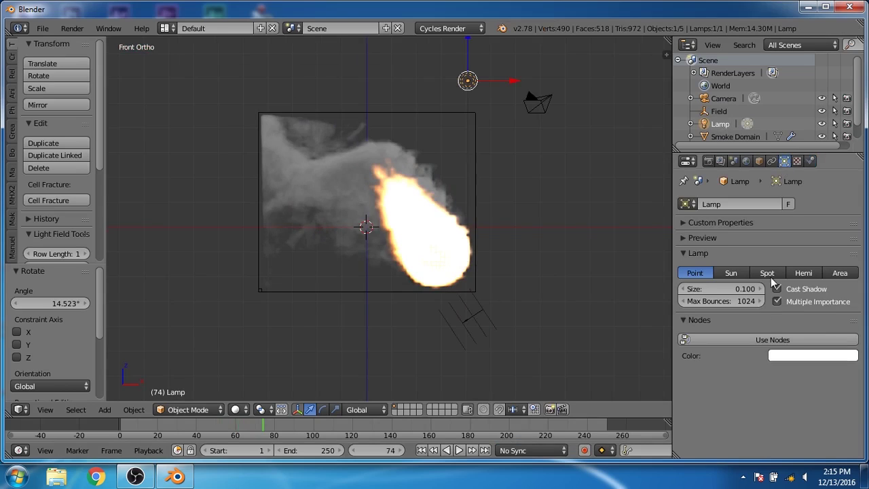
left_click(766, 343)
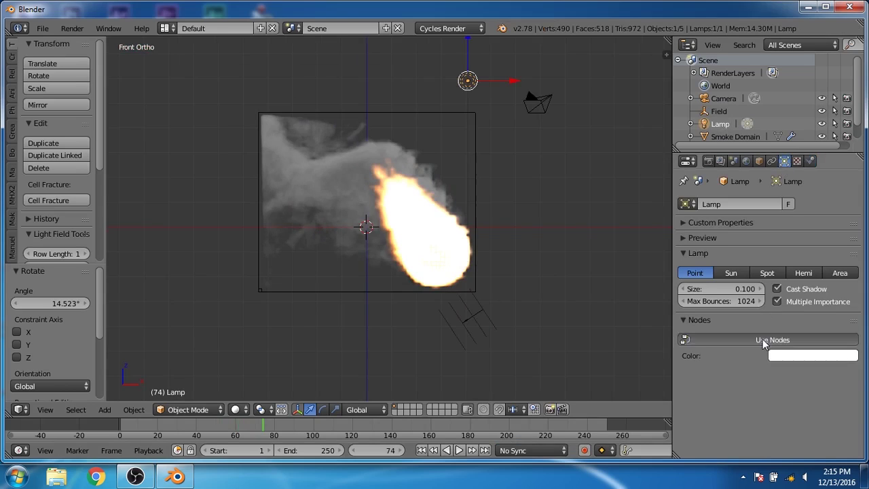
left_click(743, 279)
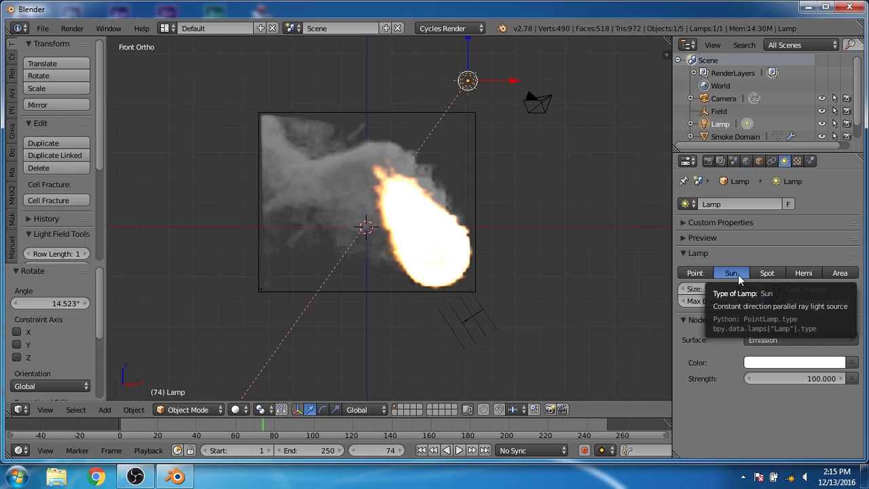
left_click(779, 378)
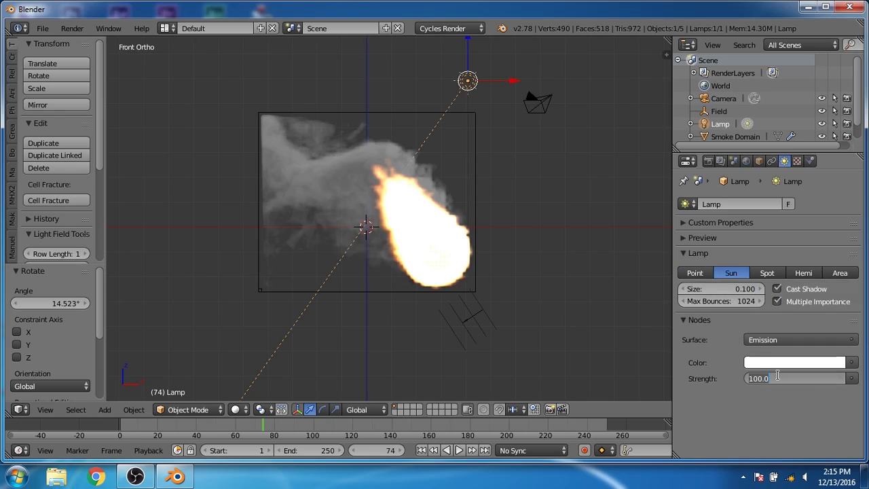
type("2")
key("Return")
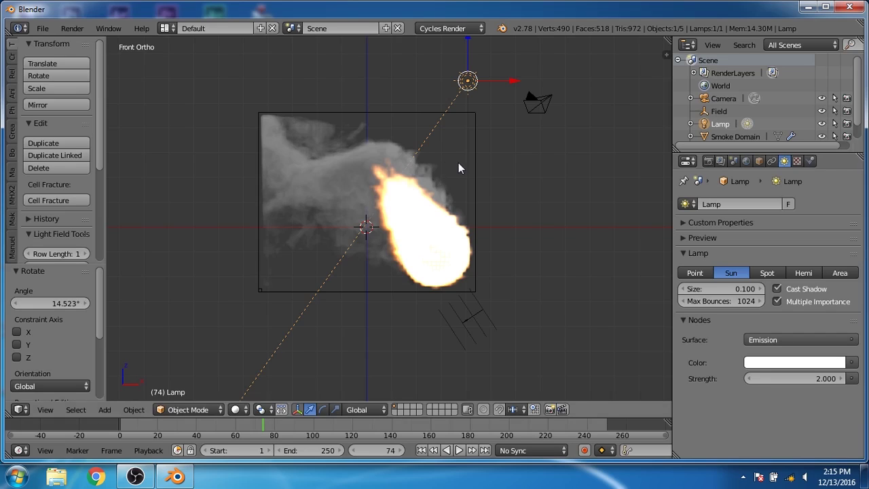
In right view, move the sun lamp about -5.9 along Y and rotate it by about -50°, aiming it towards the smoke
key("KP_3")
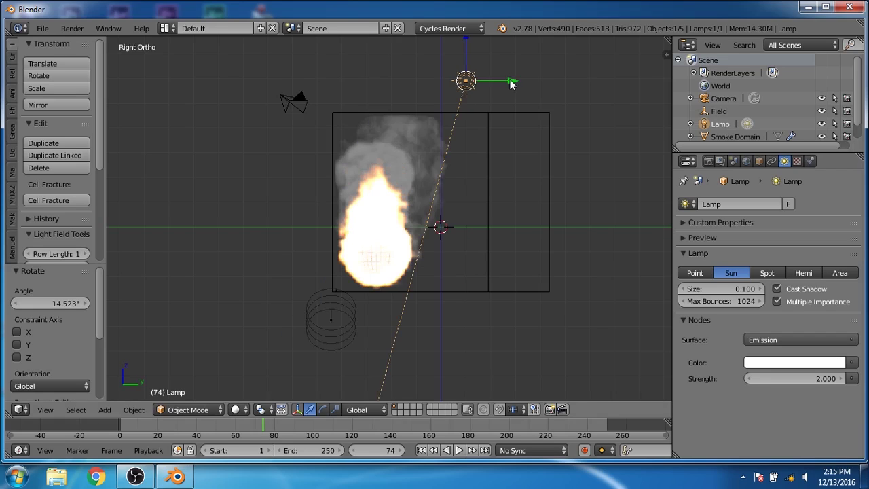
left_click_drag(510, 81, 367, 89)
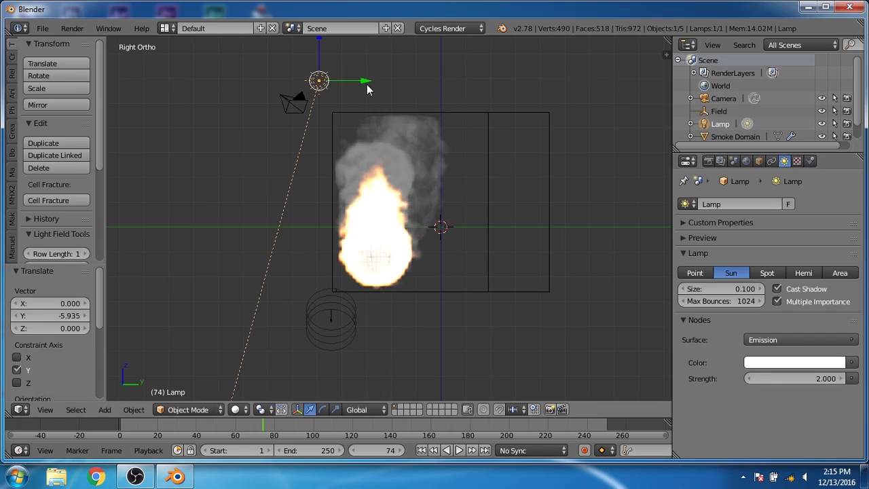
key("r")
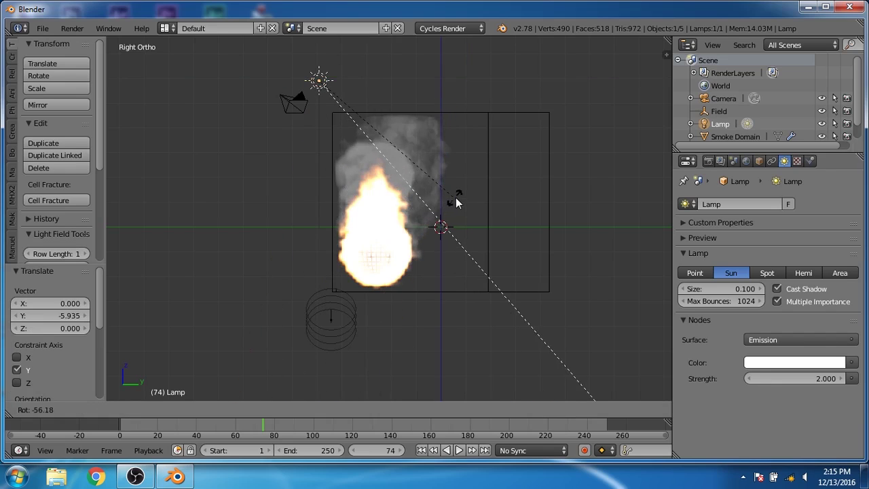
left_click(440, 208)
Align the camera to the front view facing the smoke domain
middle_click_drag(438, 210, 546, 210)
key("KP_1")
scroll(426, 227, "down", 3)
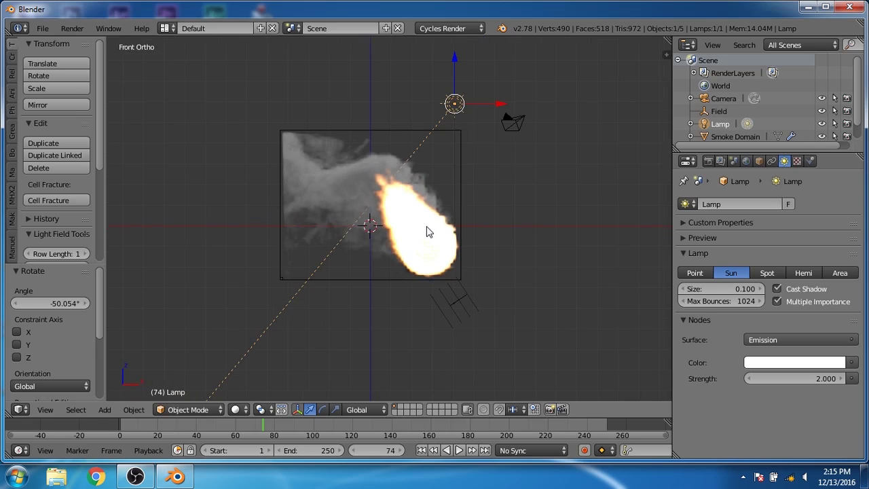
key("ctrl+alt+KP_0")
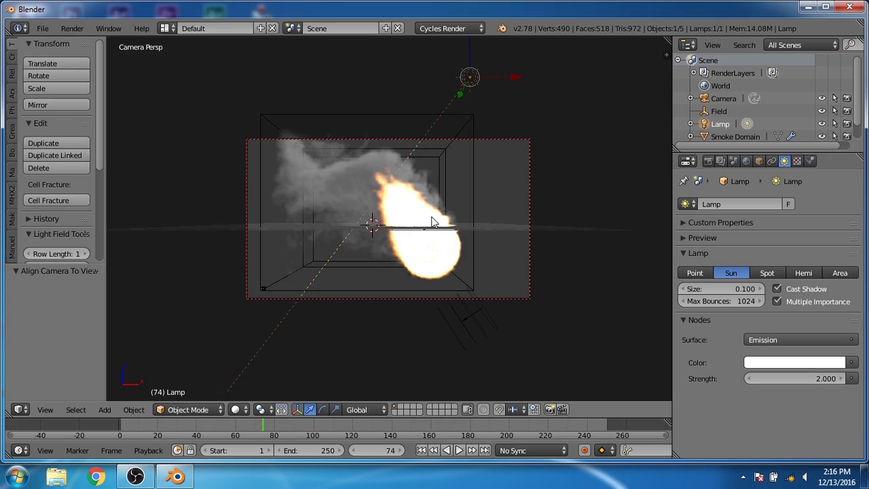
Shift the camera framing slightly with the camera locked to the view, then release the lock and hide the tool shelf
key("n")
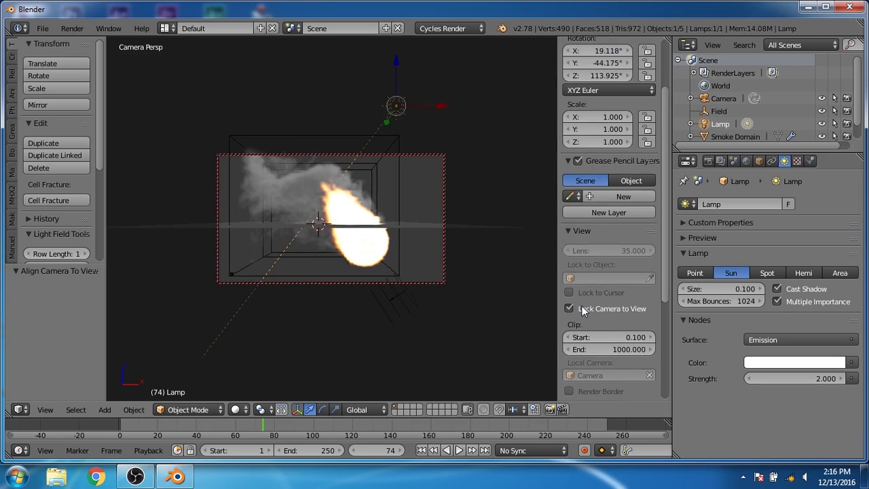
key("n")
middle_click_drag(362, 222, 377, 220, "shift")
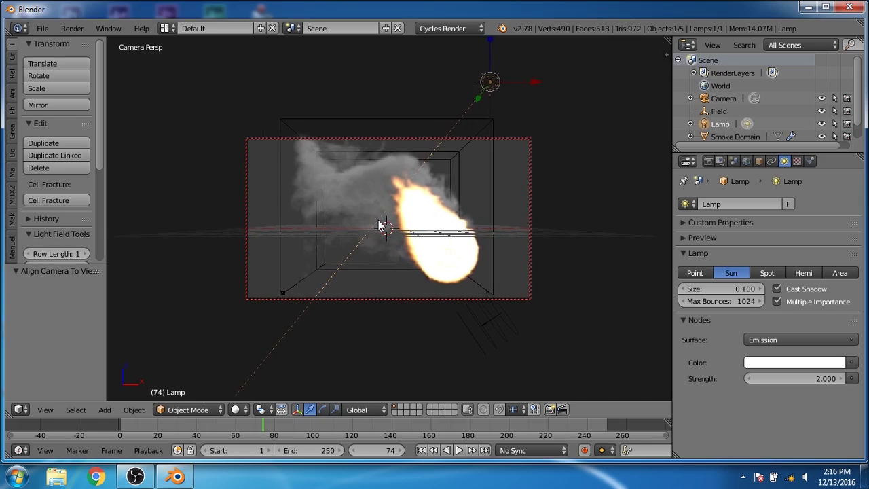
key("n")
key("n")
key("t")
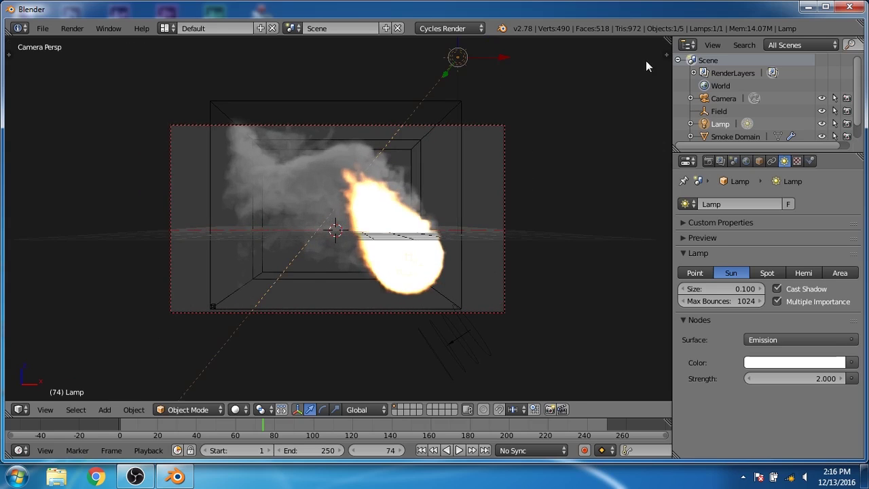
Split the 3D view into a narrow and a wide area, and frame the flame in the narrow one
left_click_drag(666, 38, 170, 33)
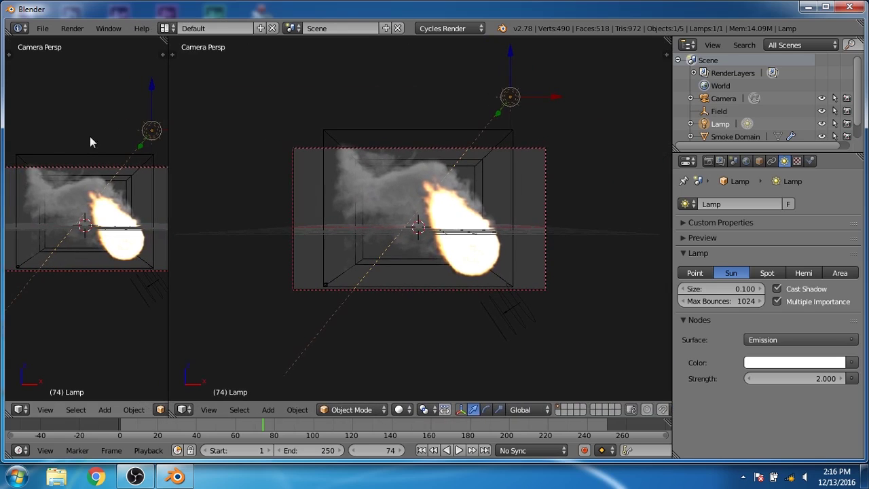
scroll(121, 227, "up", 2)
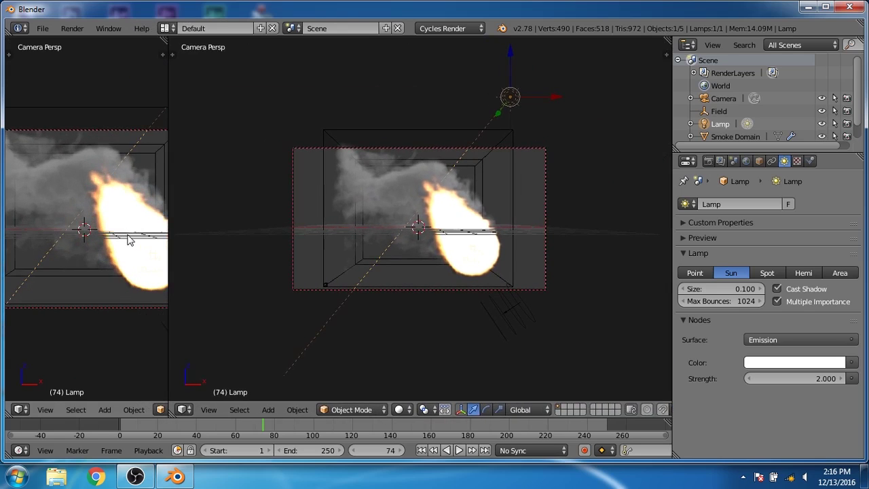
middle_click_drag(129, 239, 110, 237, "shift")
left_click_drag(176, 202, 199, 204)
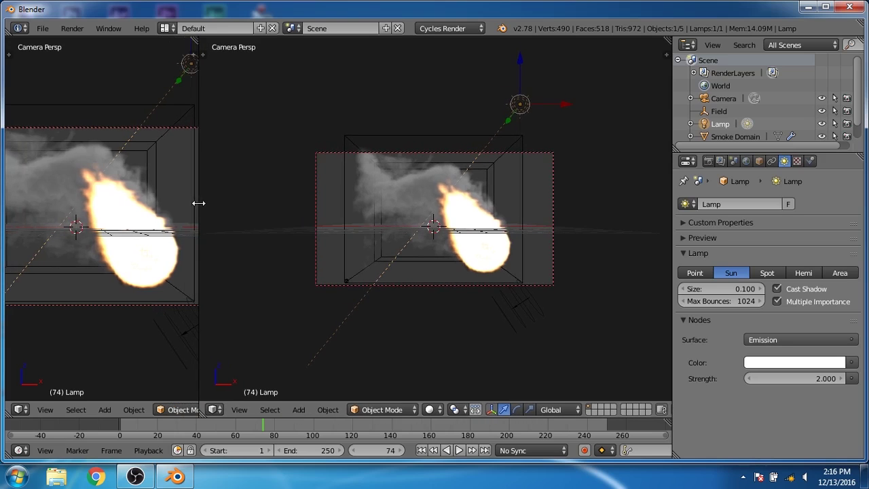
Switch the wide area to the Node Editor and show all nodes of the Smoke Domain's material
left_click(215, 410)
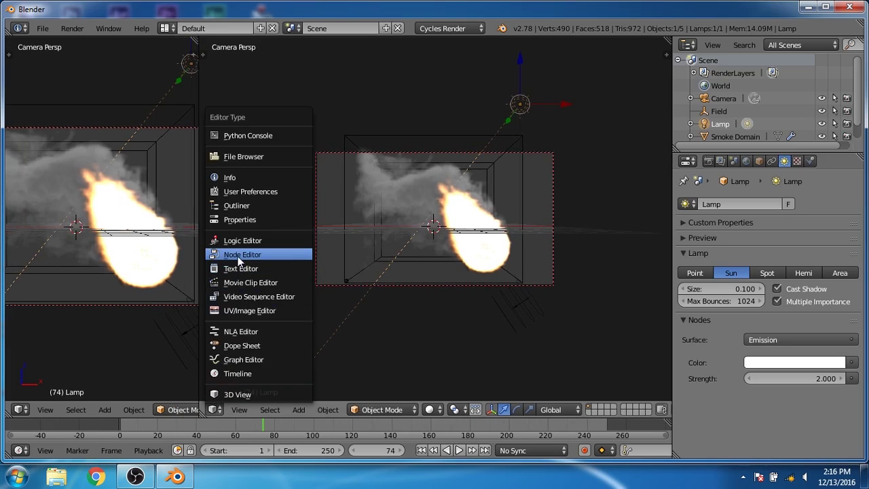
left_click(239, 258)
key("n")
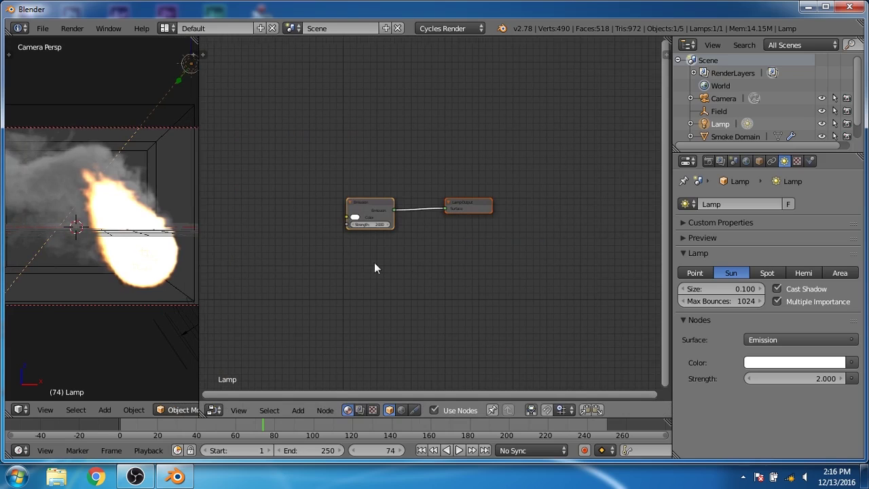
left_click(728, 136)
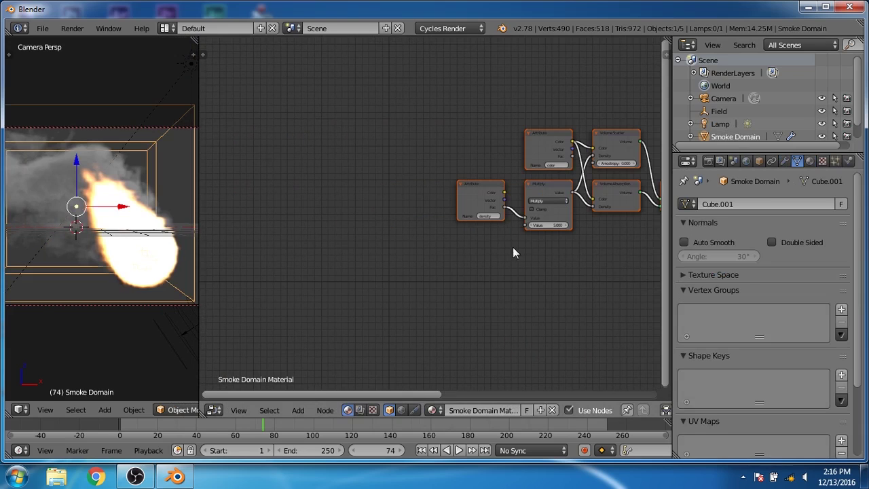
key("Home")
Move the density Attribute node away from the Multiply node to make room between them
left_click(332, 123)
scroll(444, 249, "down", 3)
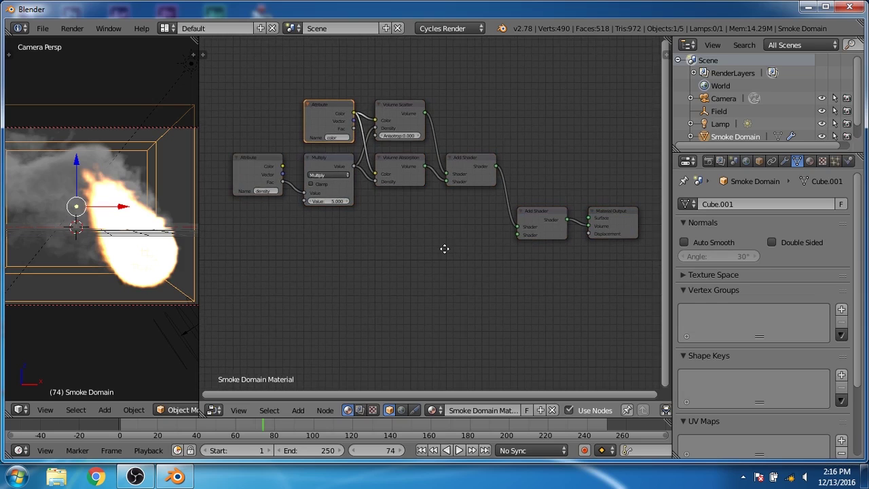
scroll(512, 244, "up", 5)
scroll(525, 248, "up", 1)
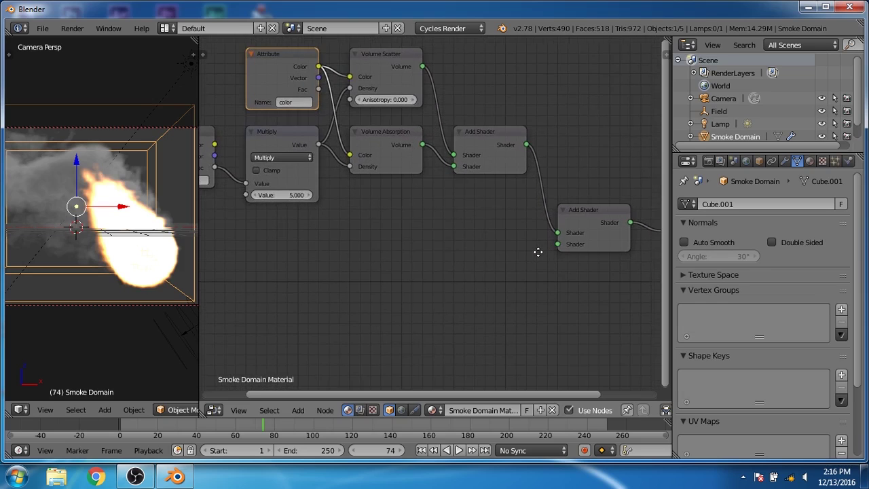
middle_click_drag(538, 252, 441, 234, "ctrl")
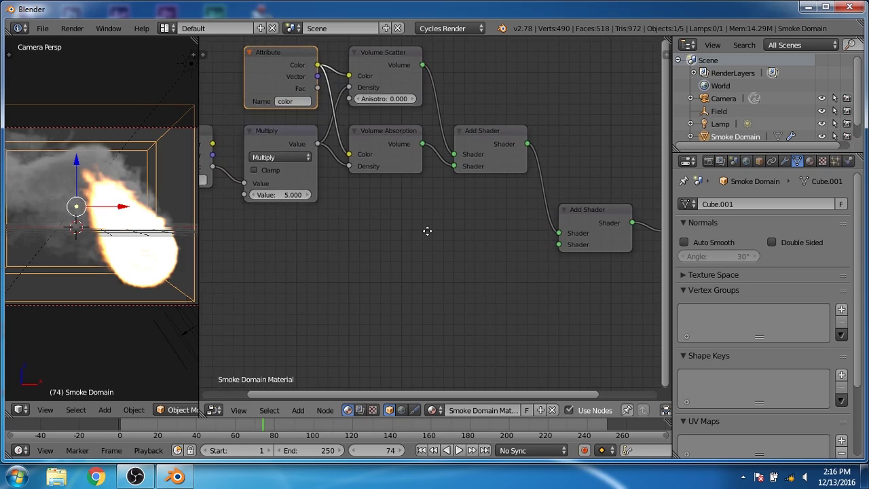
middle_click_drag(372, 207, 473, 239)
middle_click_drag(423, 267, 581, 277)
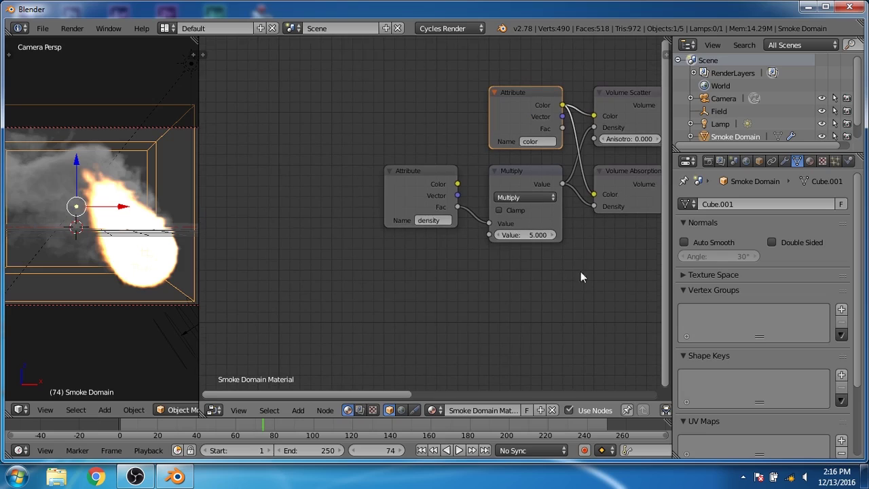
left_click(395, 196)
left_click_drag(409, 178, 294, 182)
middle_click_drag(372, 301, 395, 276)
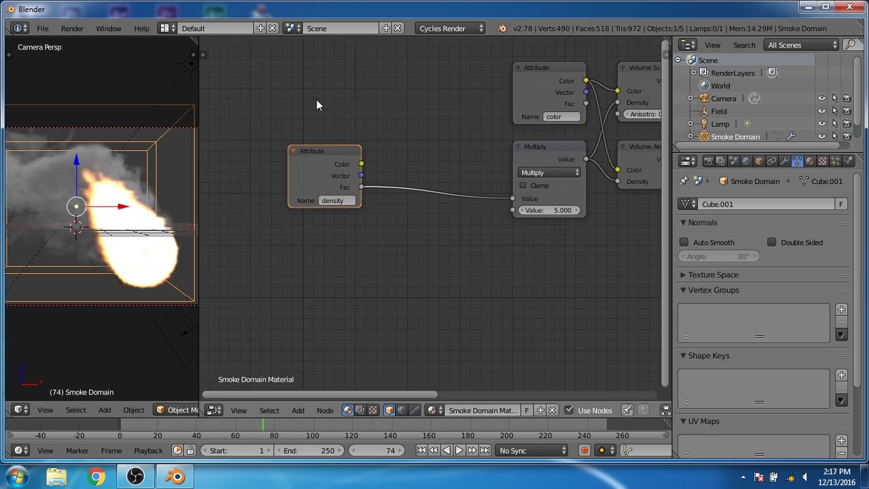
Insert a Bright/Contrast node on the link between the density Attribute node and the Multiply node
key("shift+a")
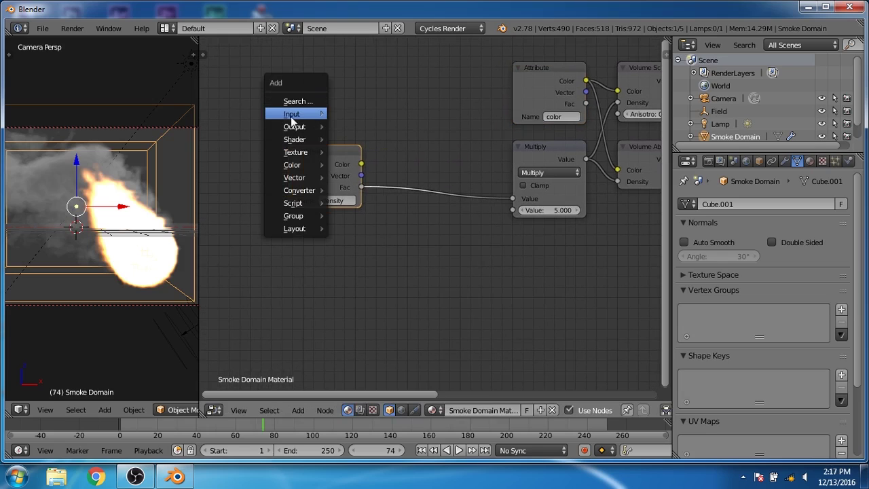
mouse_move(291, 119)
mouse_move(292, 165)
left_click(378, 165)
left_click(393, 182)
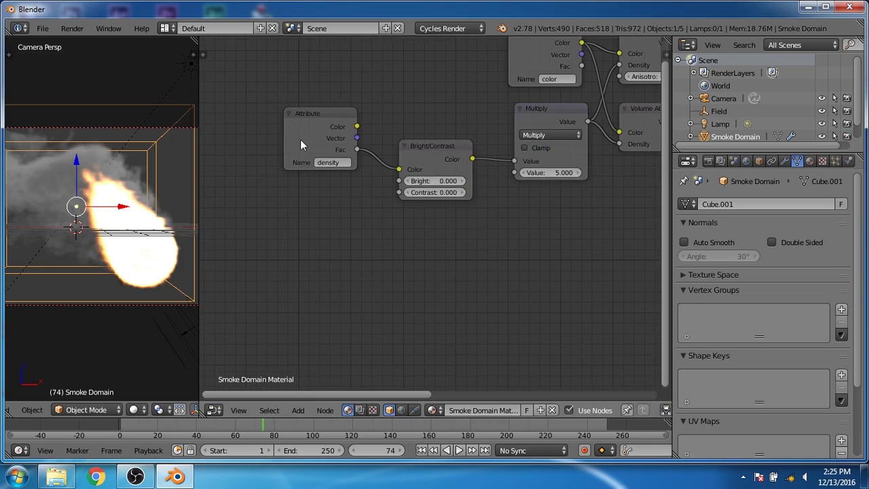
Duplicate the density Attribute, Bright/Contrast and Multiply nodes together and place the copies below the originals
left_click(301, 139)
left_click(436, 158, "shift")
left_click(518, 109, "shift")
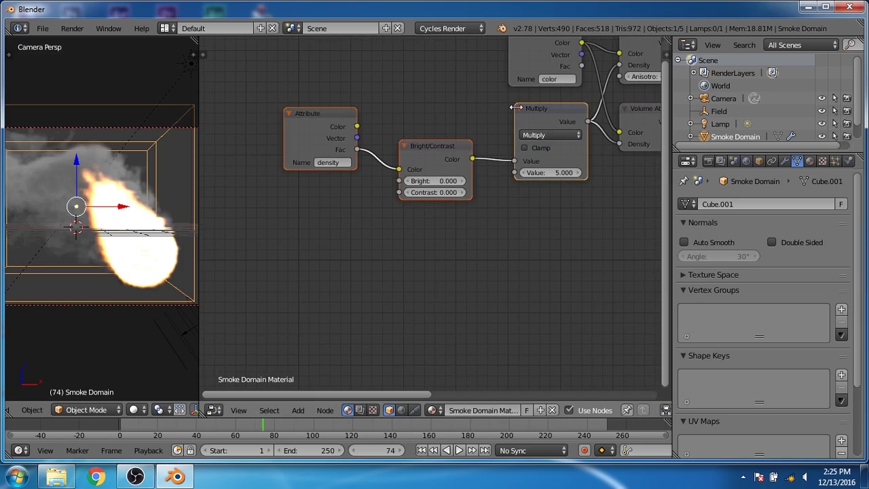
key("shift+d")
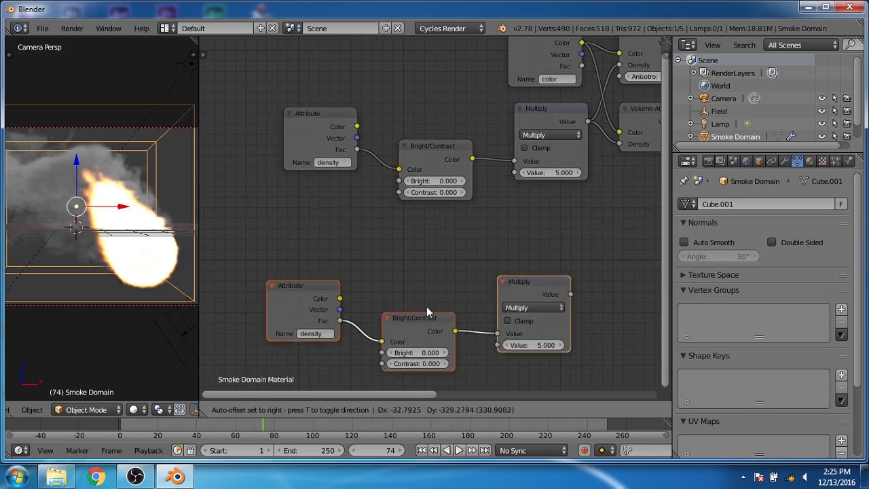
left_click(435, 348)
middle_click_drag(461, 274, 416, 173)
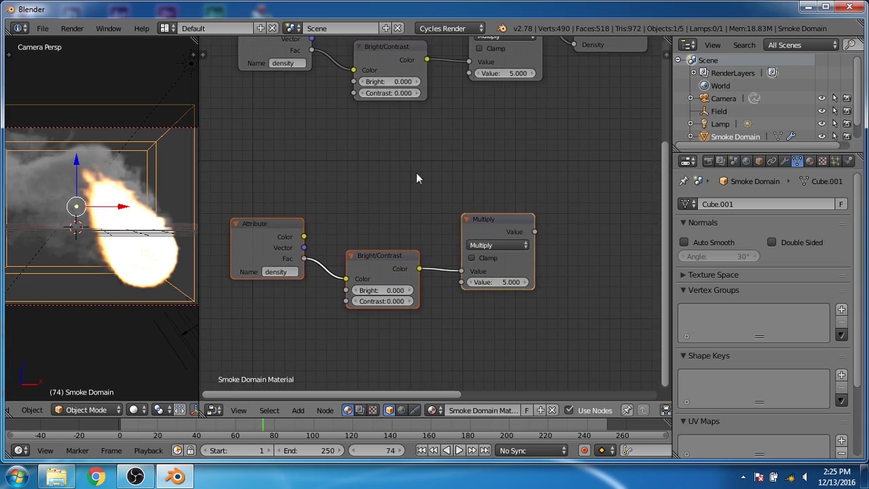
Set the duplicated Attribute node's name to flame
left_click(272, 231)
left_click(277, 272)
type("flame")
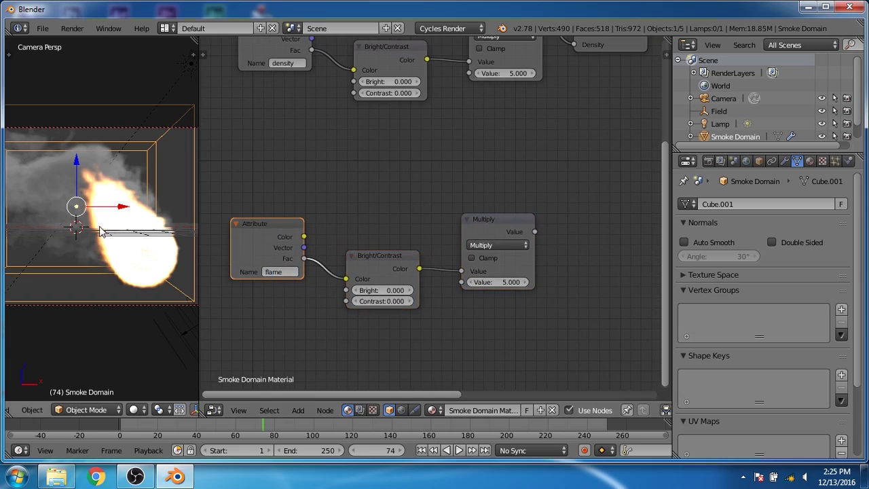
Add an Emission shader node between the duplicated Multiply node and the final Add Shader
middle_click_drag(496, 232, 419, 239)
left_click(419, 241)
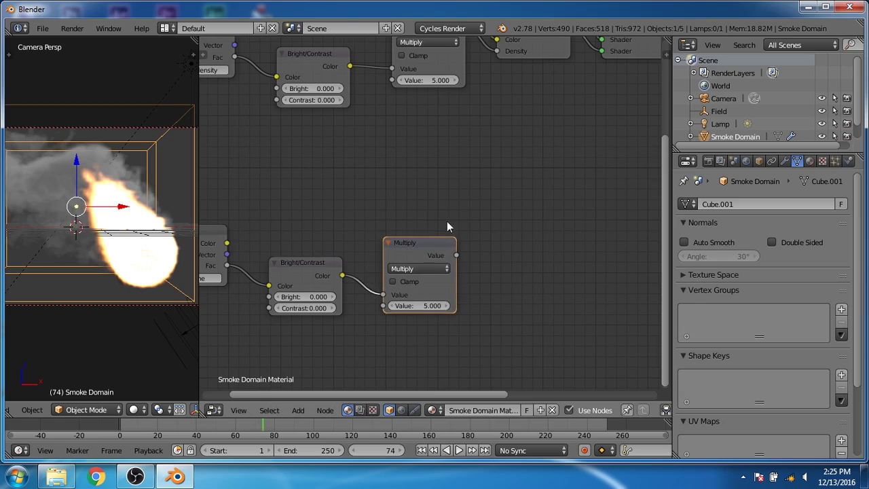
scroll(430, 235, "right", 5, "ctrl")
key("shift+a")
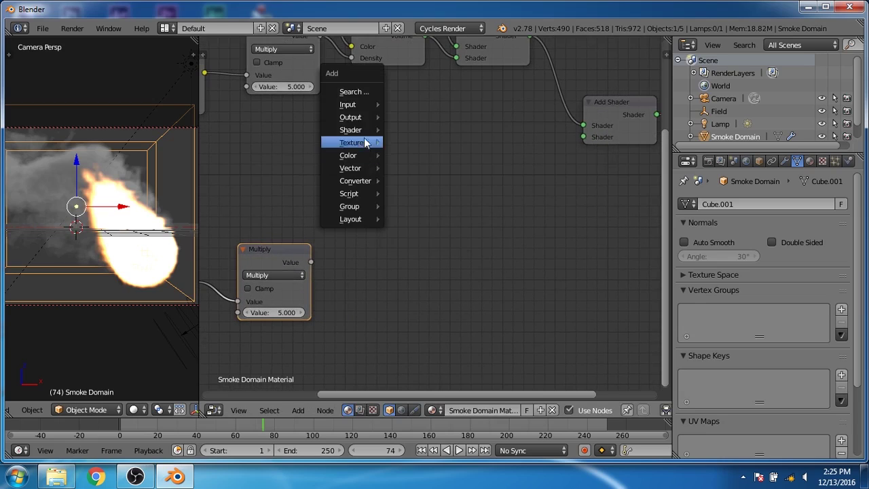
mouse_move(365, 131)
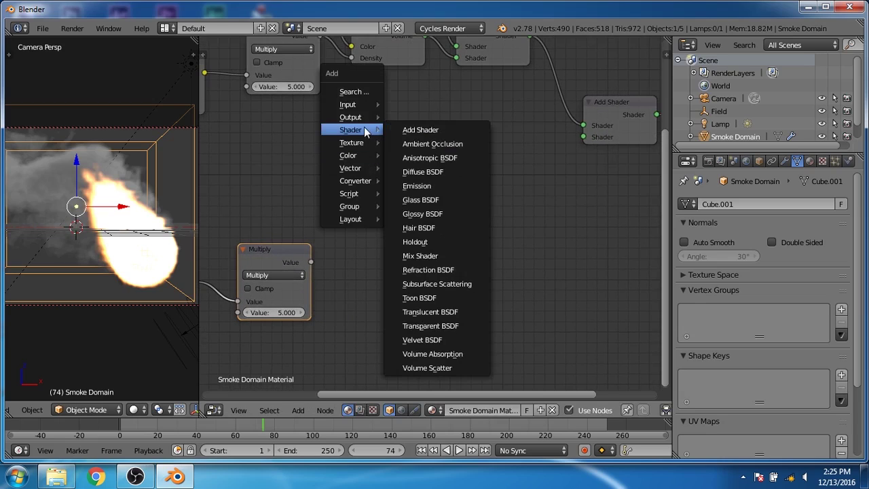
left_click(425, 186)
left_click(428, 215)
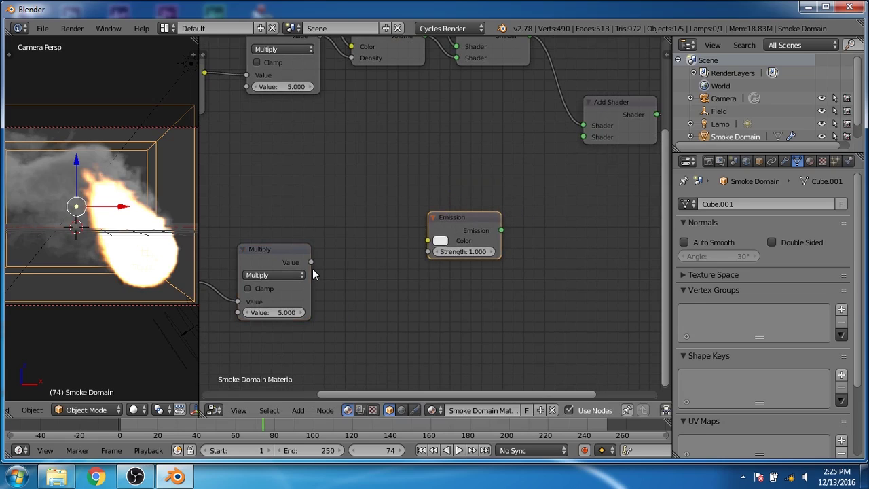
Connect the duplicated Multiply's value to the Emission strength, and the Emission output to the last Add Shader's free input
scroll(396, 283, "left", 2, "ctrl")
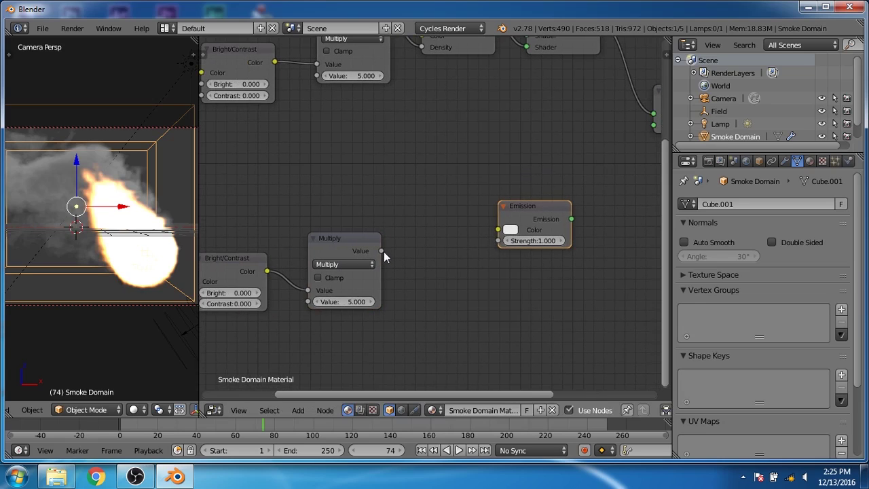
left_click_drag(383, 250, 499, 241)
middle_click_drag(567, 276, 460, 308)
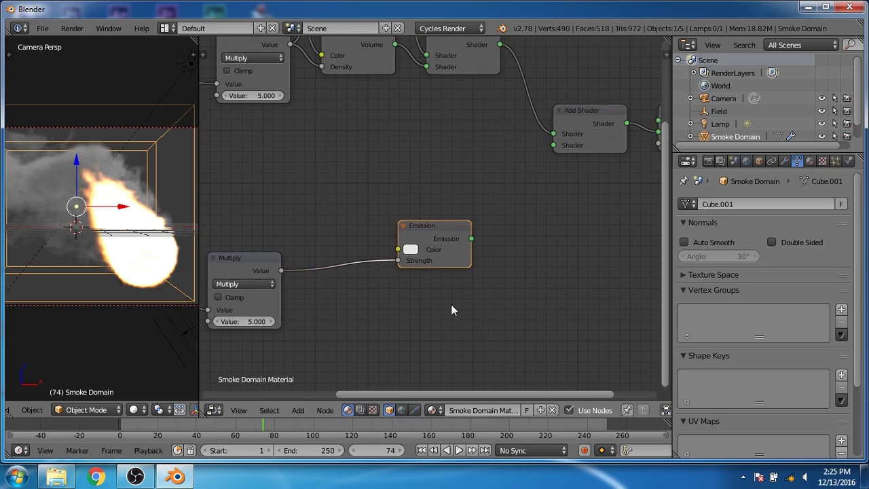
left_click_drag(473, 240, 554, 145)
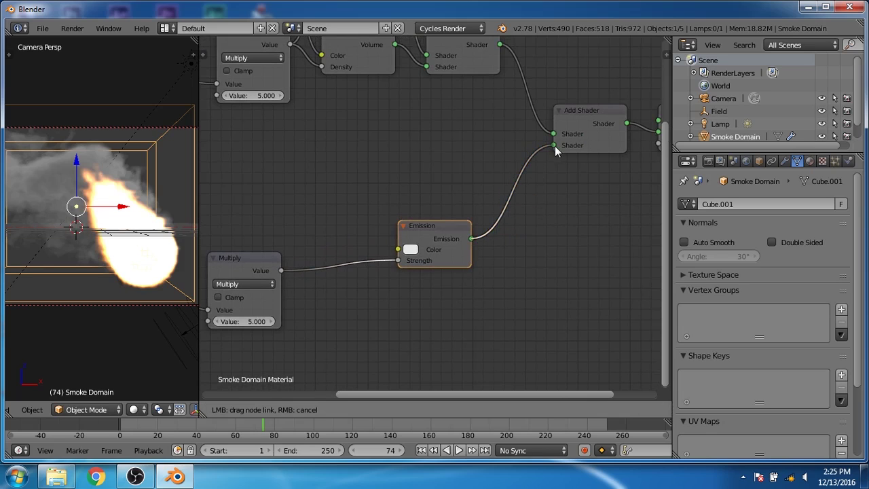
Add a ColorRamp node in the free space above the flame branch's Bright/Contrast and Multiply nodes
middle_click_drag(457, 166, 577, 151)
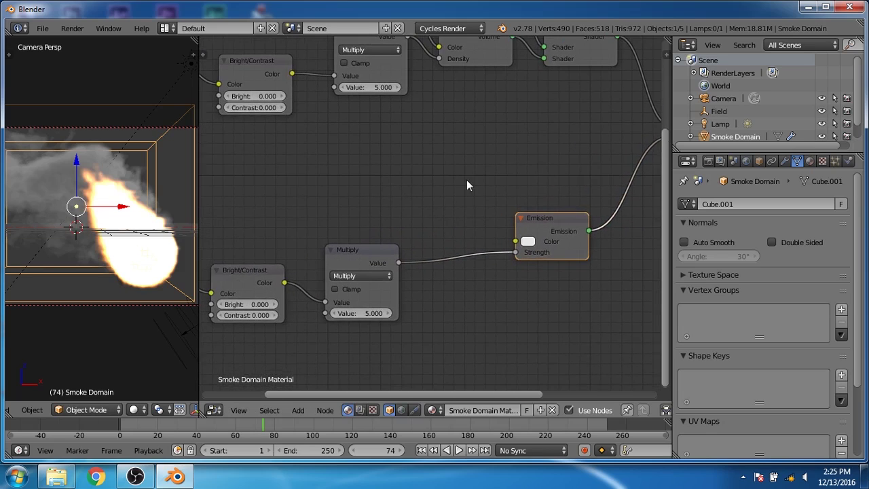
middle_click_drag(468, 184, 516, 184)
key("shift+a")
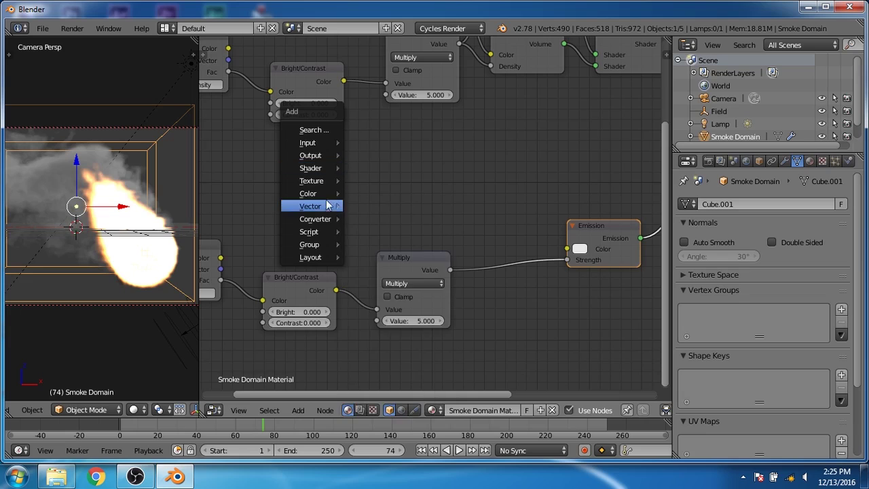
mouse_move(319, 218)
left_click(394, 234)
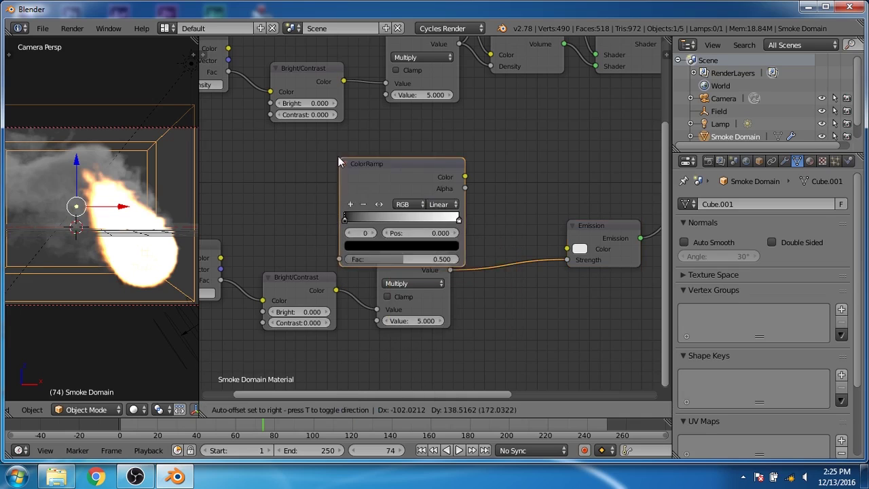
left_click(309, 139)
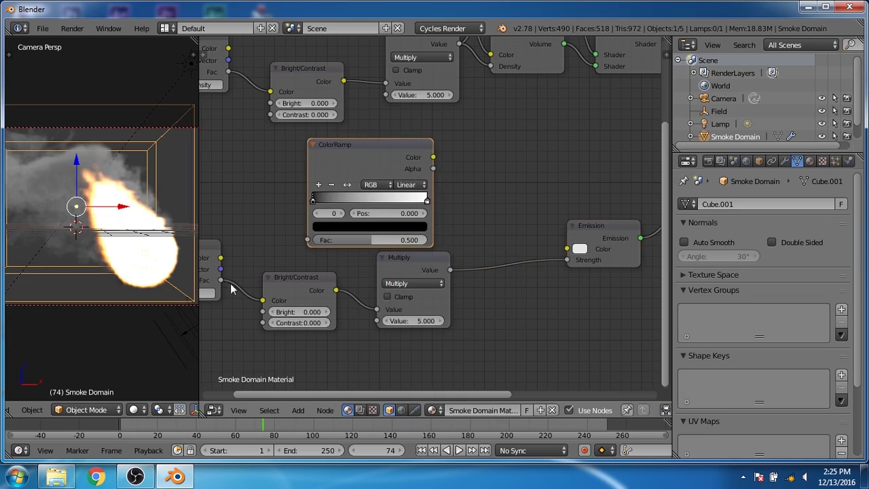
Connect the flame Attribute's Fac to the ColorRamp's Fac, and the ColorRamp's Color to the Emission color
middle_click_drag(229, 287, 273, 279)
left_click_drag(259, 272, 345, 233)
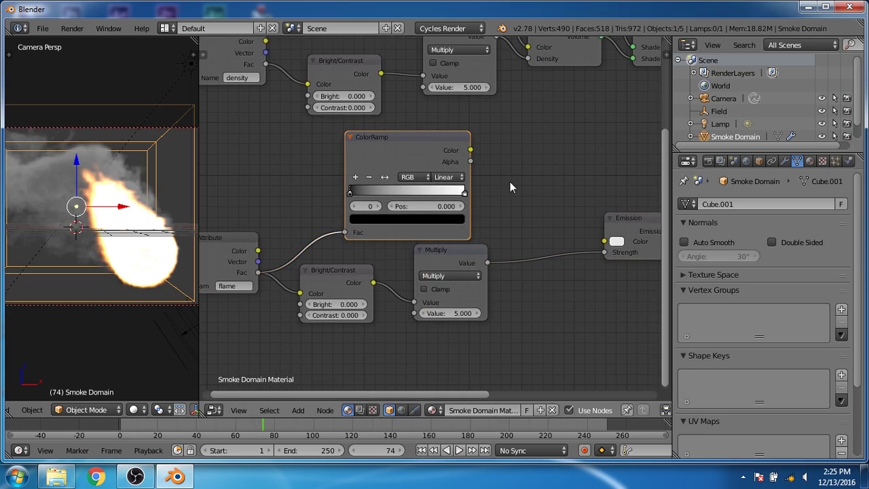
middle_click_drag(510, 184, 430, 204)
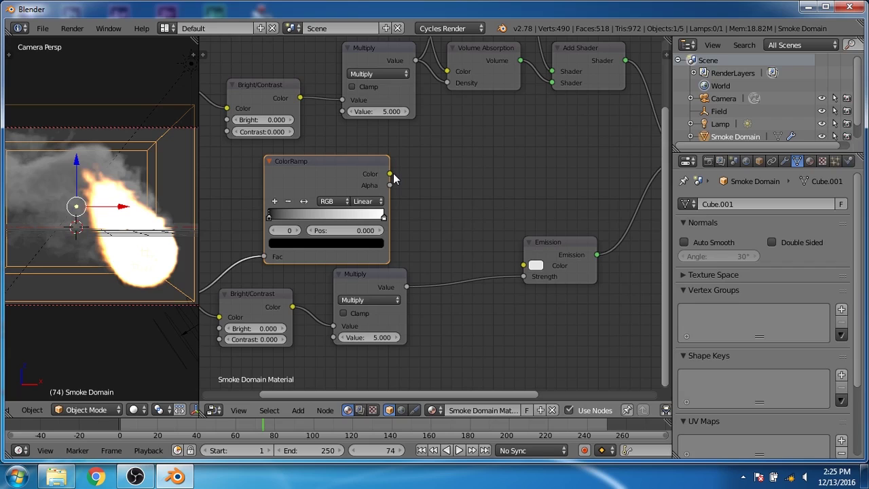
left_click_drag(354, 166, 522, 265)
middle_click_drag(463, 226, 562, 209)
left_click_drag(375, 157, 362, 158)
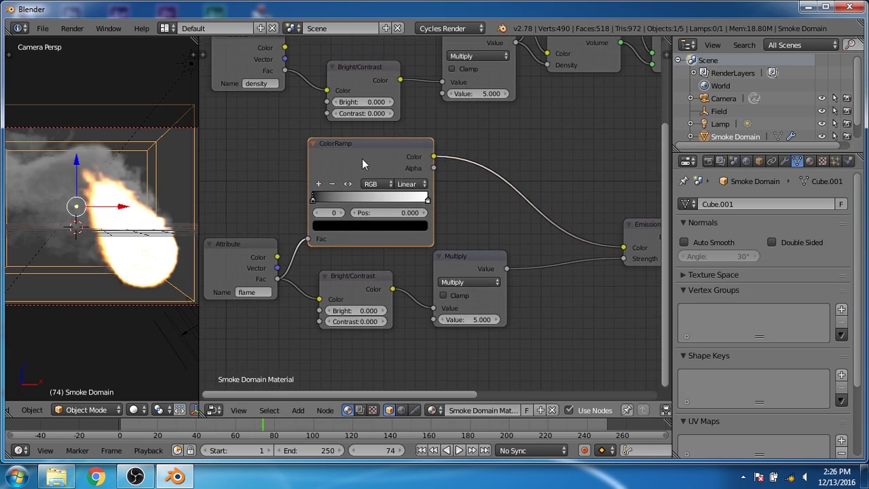
Add three color stops to the ColorRamp at about 0.8, 0.518 and 0.336
left_click(405, 200, "ctrl")
left_click(372, 200, "ctrl")
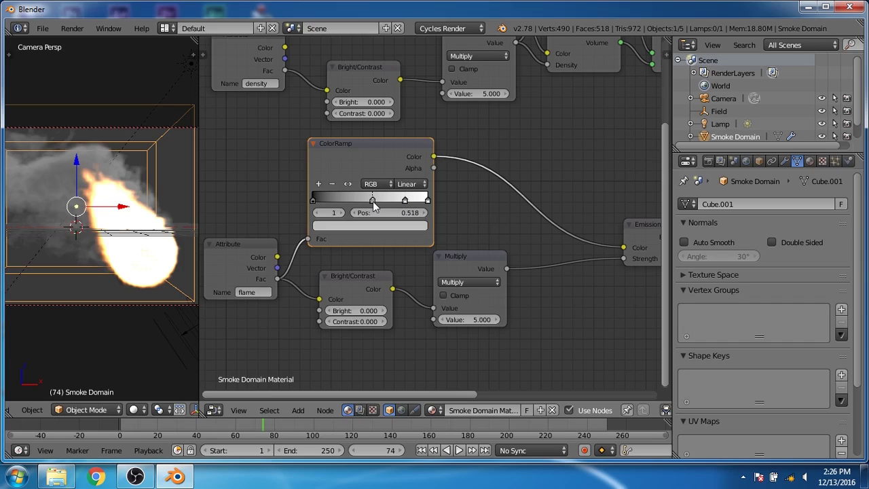
left_click(352, 200, "ctrl")
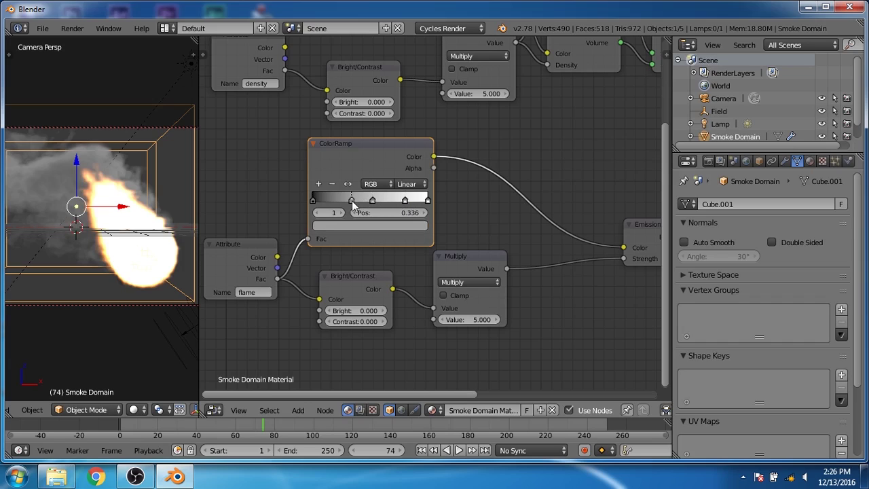
Leave the ColorRamp's end stop white and color the stop at 0.8 pale yellow
left_click(428, 200)
left_click(414, 225)
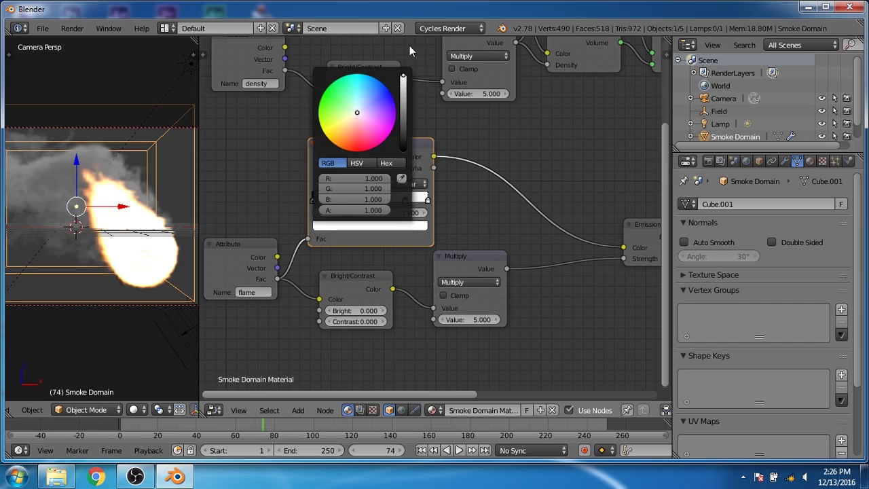
left_click(404, 200)
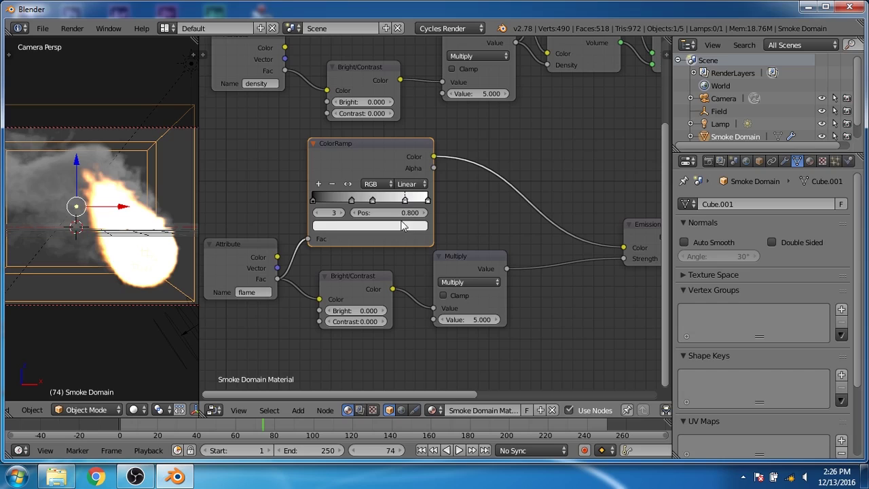
left_click(402, 225)
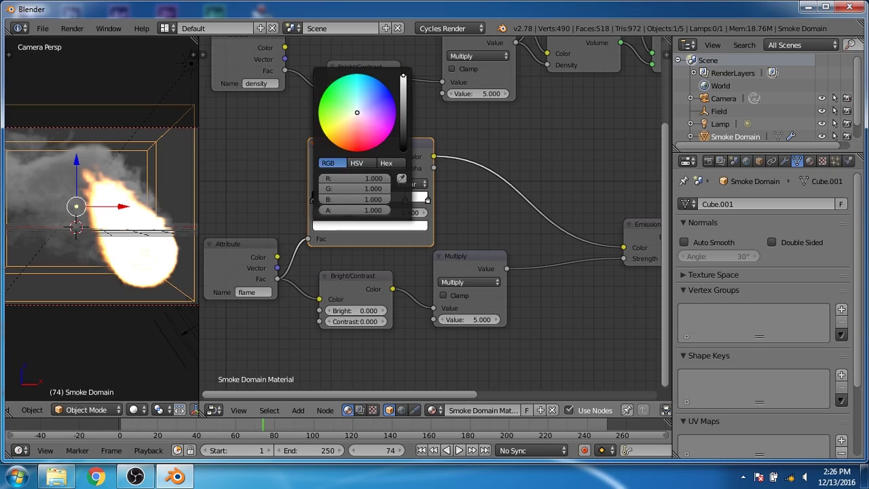
left_click(351, 119)
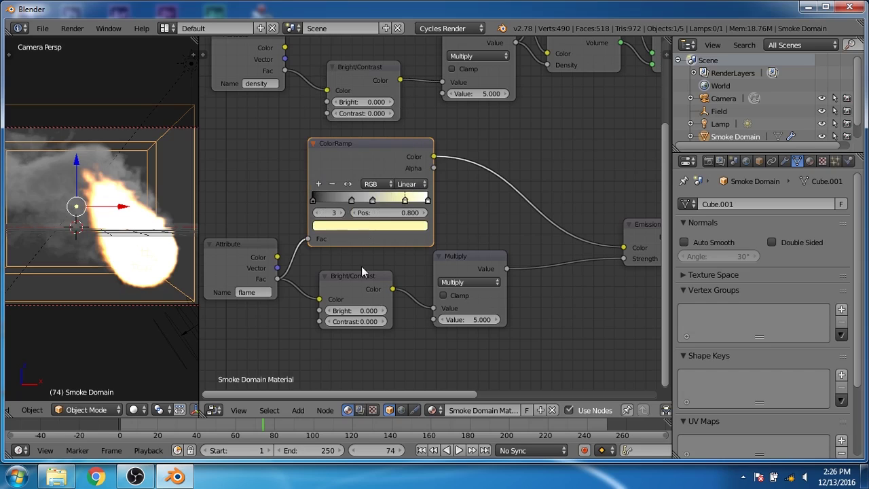
Color the ColorRamp's middle stop at 0.518 bright orange, about R 1.0, G 0.1, B 0.006
left_click(372, 199)
left_click(373, 226)
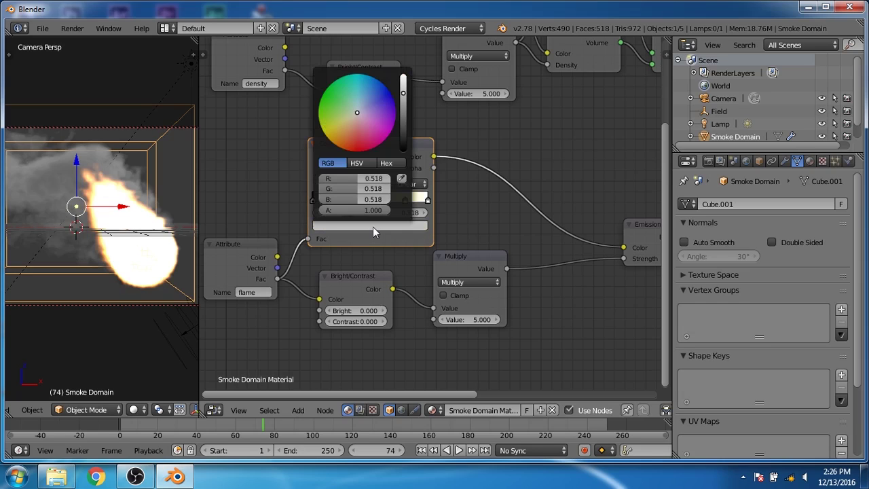
left_click_drag(403, 93, 403, 75)
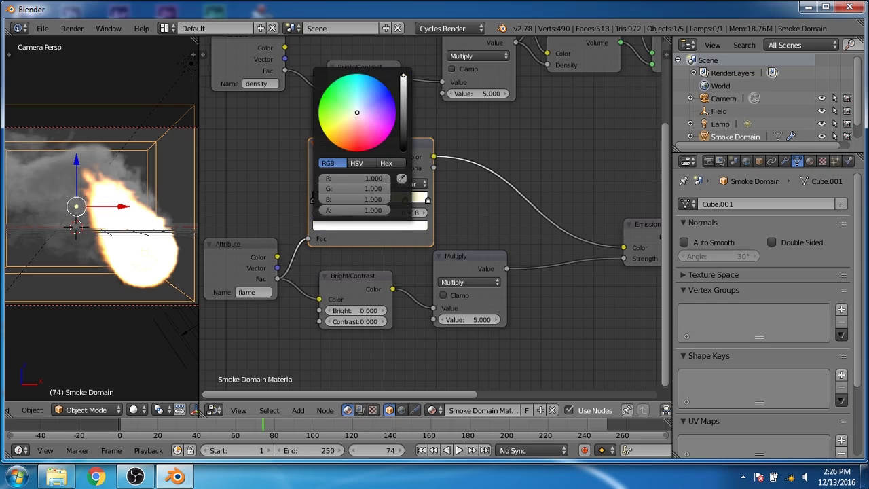
left_click(344, 147)
left_click_drag(345, 148, 345, 147)
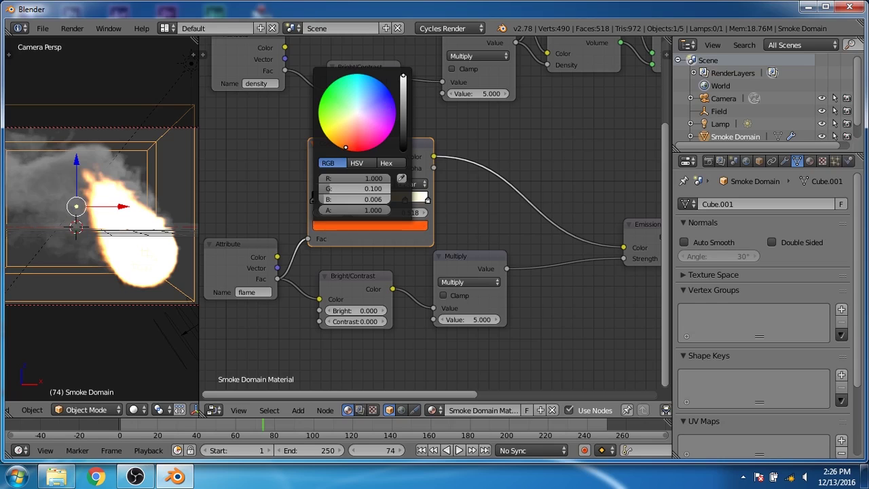
Color the ColorRamp stop at 0.336 red and darken it slightly
left_click(354, 197)
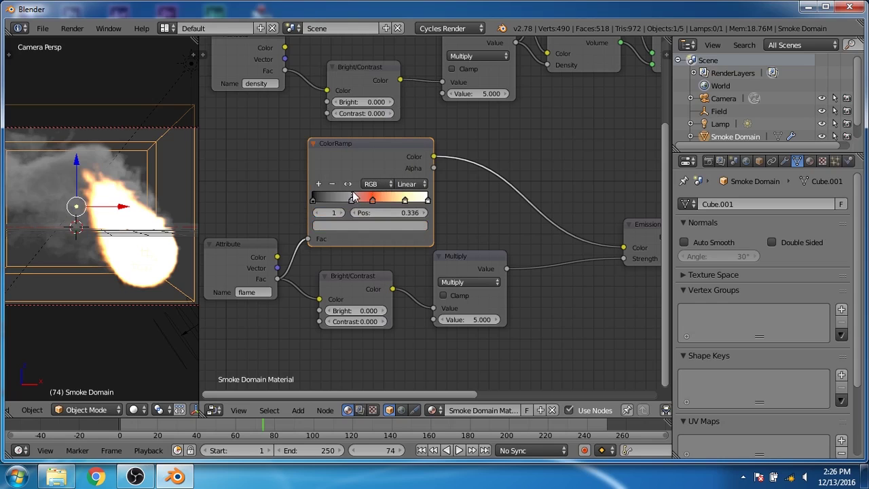
left_click(357, 227)
left_click_drag(403, 99, 402, 76)
left_click_drag(362, 151, 354, 150)
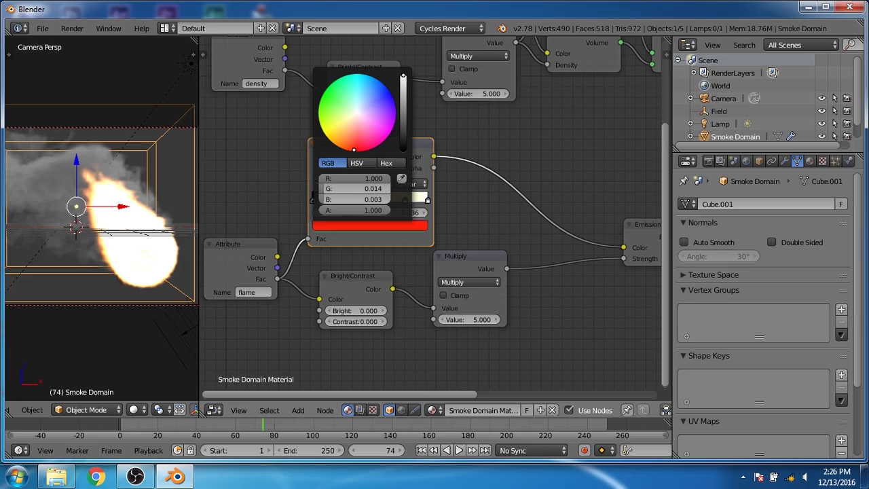
left_click(403, 93)
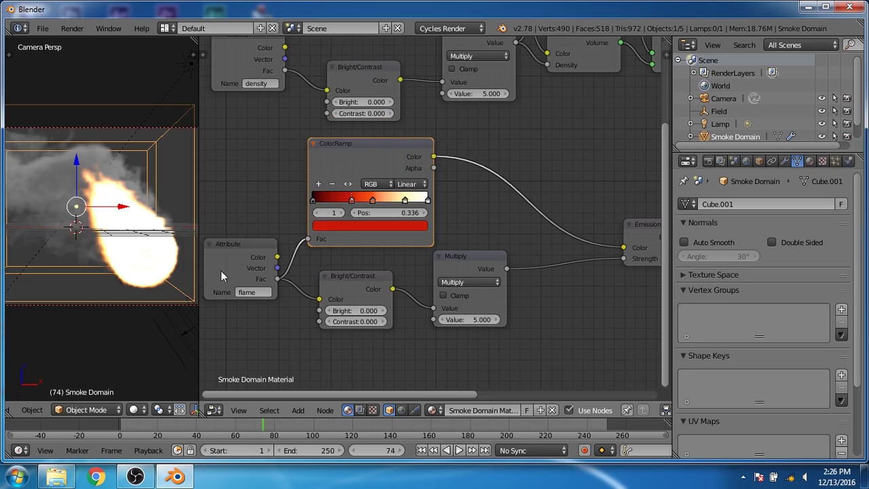
Move the ColorRamp's black stop toward the red one, and shift the red stop to about 0.268 beside it
left_click(314, 198)
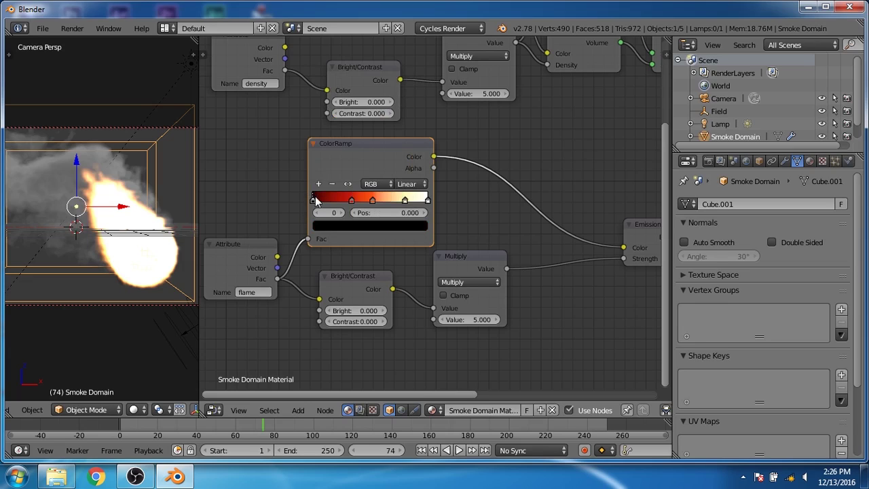
left_click_drag(316, 199, 341, 198)
left_click(351, 199)
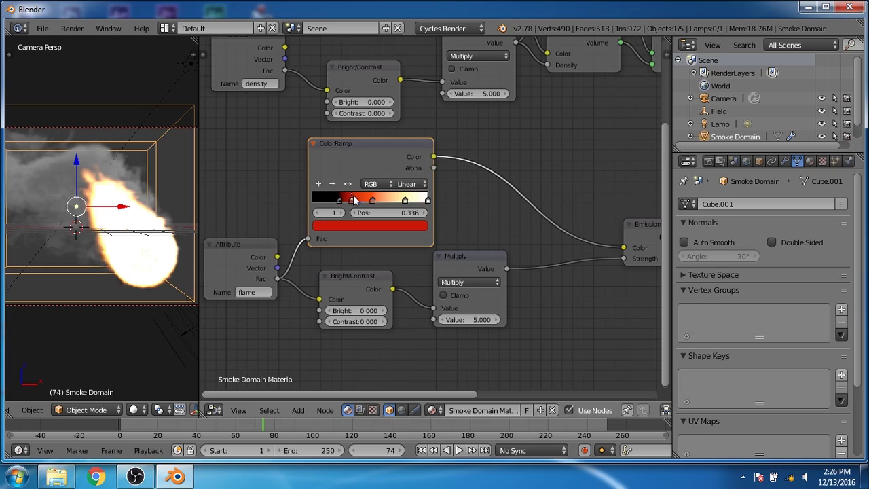
left_click_drag(351, 199, 344, 198)
Insert a Gamma node into the link between the ColorRamp and the Emission color
middle_click_drag(515, 219, 471, 211)
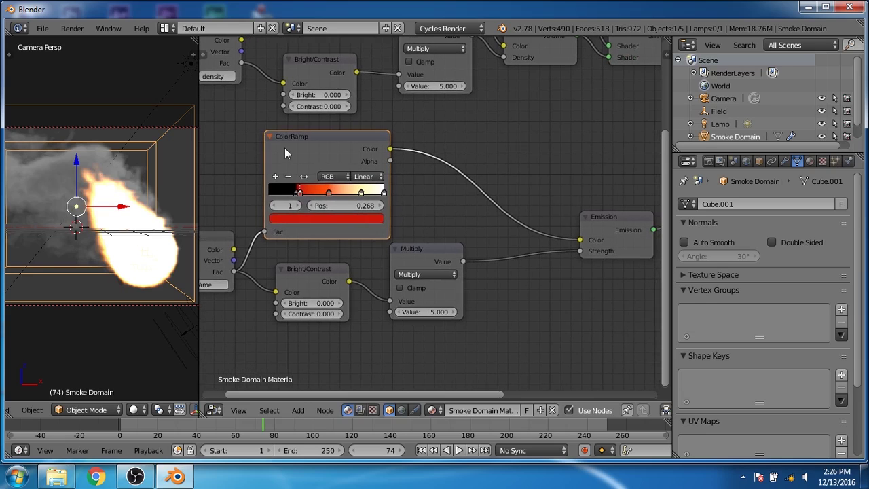
key("shift+a")
mouse_move(418, 134)
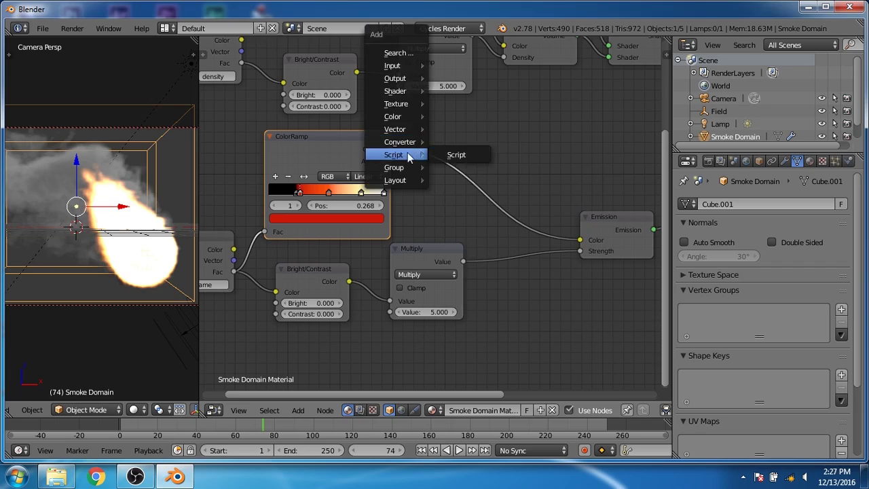
mouse_move(404, 121)
left_click(469, 129)
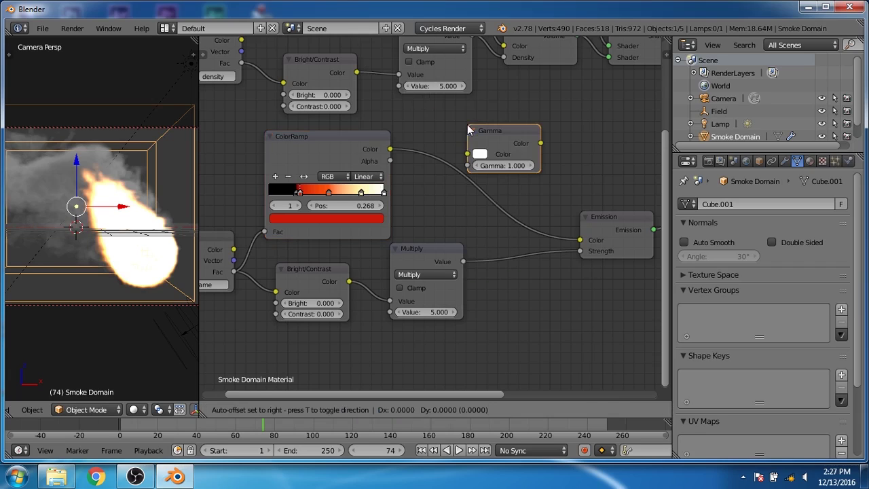
left_click(432, 136)
Insert a Hue Saturation Value node between the Gamma node and the Emission color
key("shift+a")
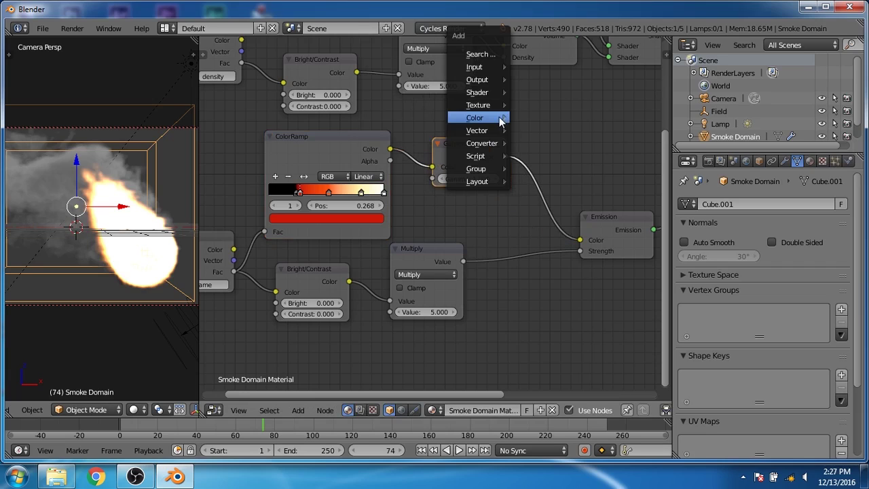
mouse_move(500, 118)
left_click(551, 147)
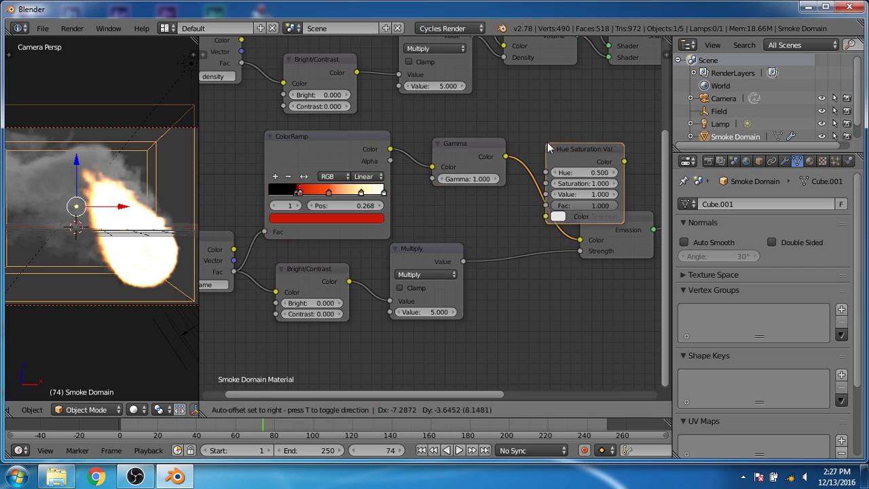
left_click(555, 157)
Set the density branch's Bright/Contrast node to Bright 1 and Contrast 3
middle_click_drag(630, 242, 500, 204)
left_click(385, 177)
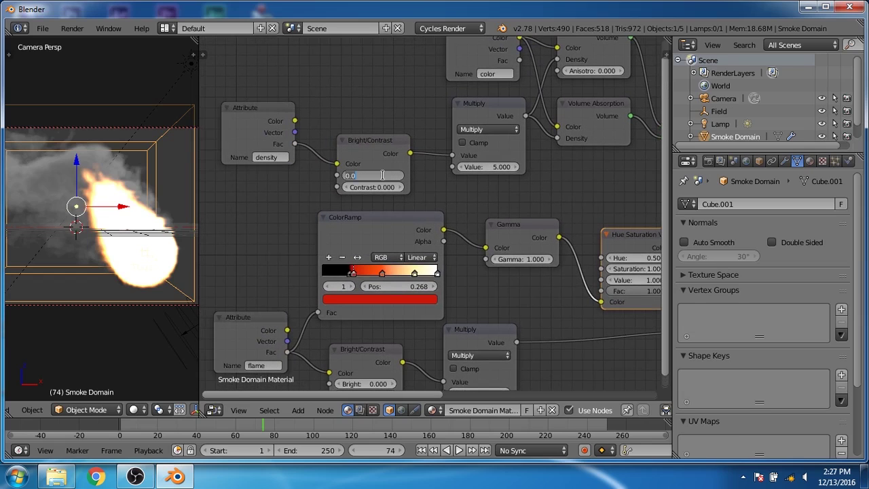
type("1")
key("Return")
left_click(385, 188)
type("0.0")
type("3")
key("Return")
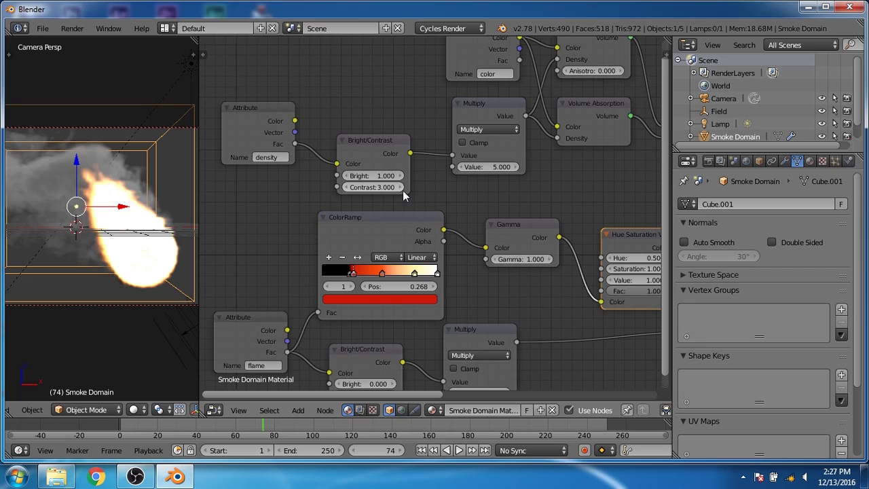
Set the density branch's Multiply value to 10
left_click(485, 168)
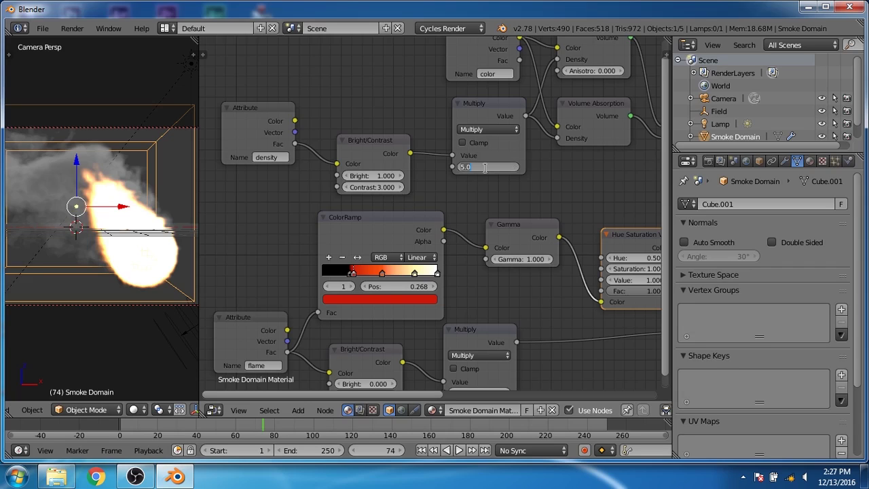
type("10")
key("Return")
Set the Saturation of the Hue Saturation Value node to 1.1
middle_click_drag(553, 214, 467, 127)
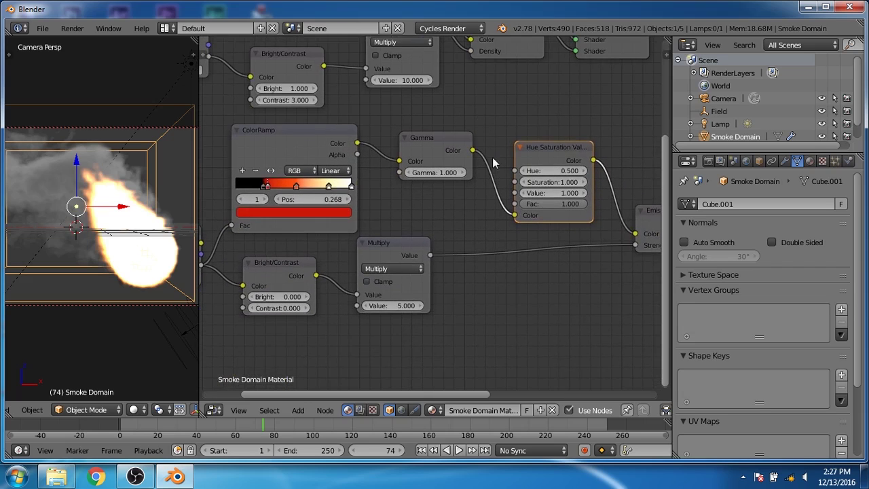
left_click(560, 182)
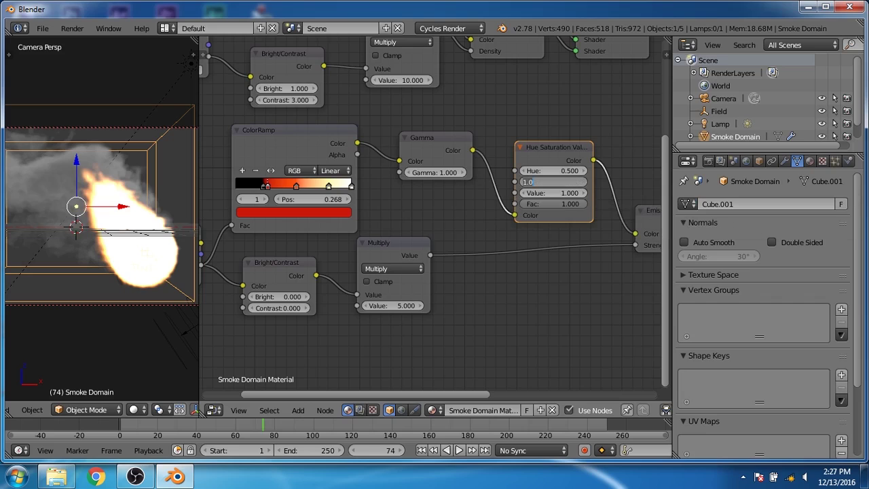
type("1.1")
key("Return")
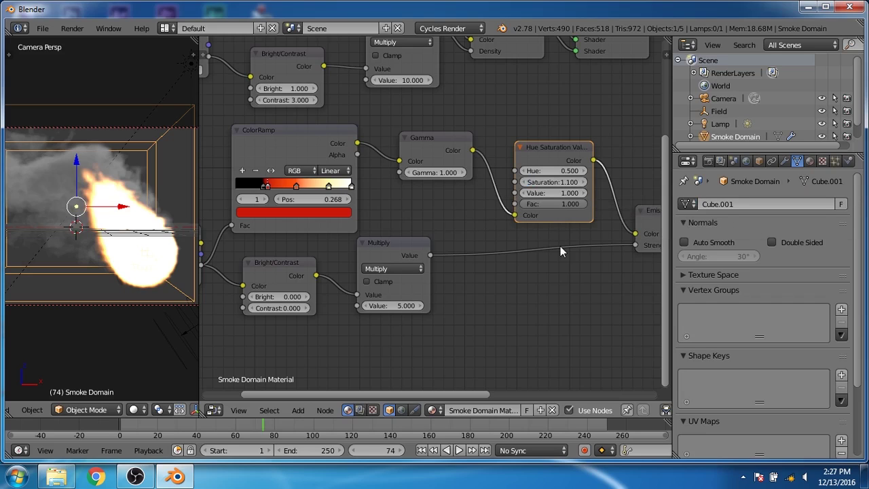
Set the Gamma node's value to 1.5
middle_click_drag(420, 199, 491, 199)
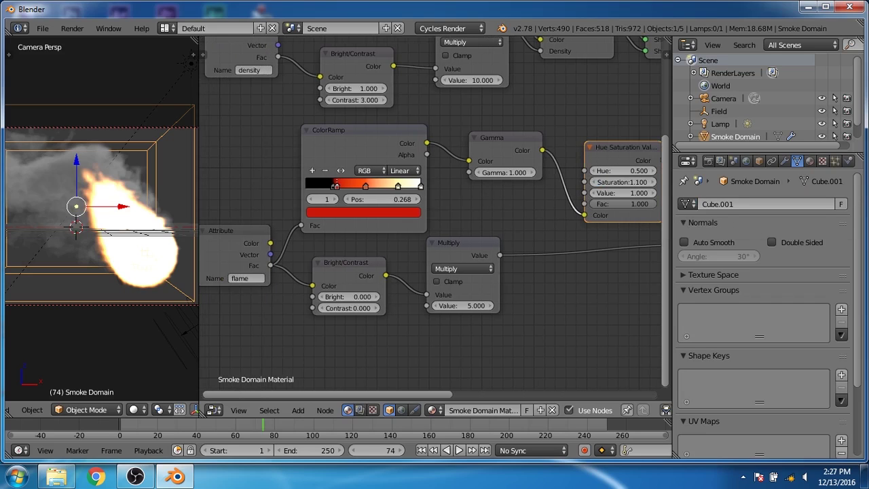
left_click(499, 174)
type("1.5")
key("Return")
Set the flame branch's Bright/Contrast node to Contrast 2 and select the Multiply node beside it
middle_click_drag(466, 200, 498, 287)
middle_click_drag(446, 296, 425, 333)
left_click(368, 320)
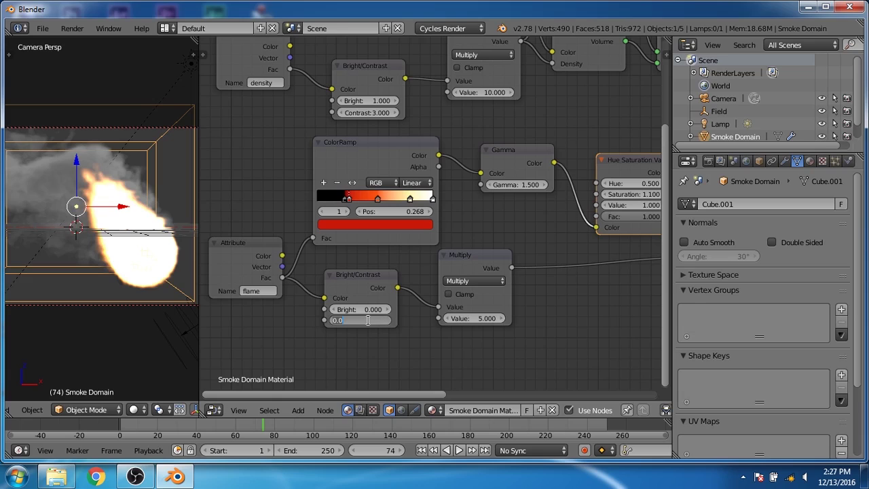
type("2")
key("Return")
left_click(468, 271)
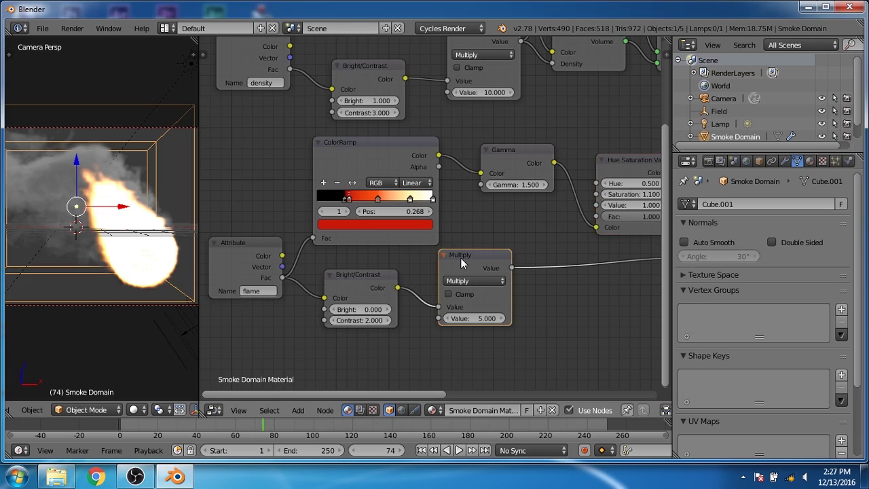
Set the flame branch's Multiply value to 40 and change the viewport shading to preview the result
left_click_drag(470, 267, 483, 270)
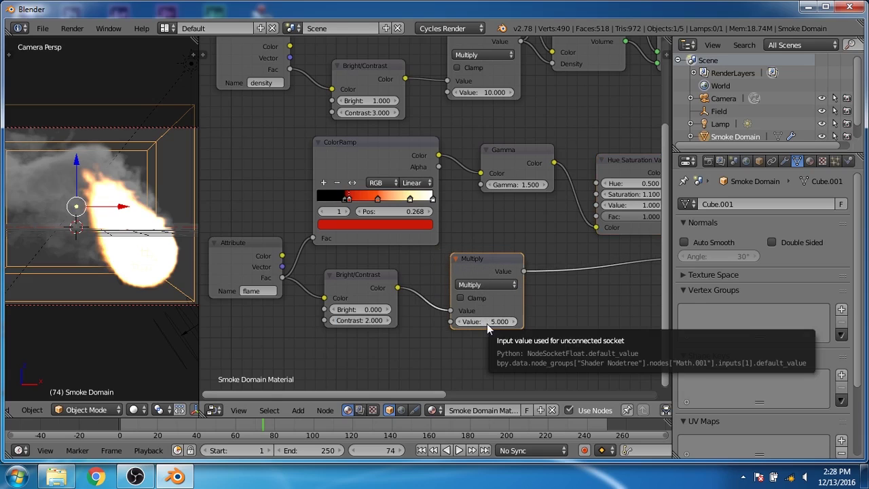
left_click(487, 319)
type("40")
key("Return")
middle_click_drag(550, 232, 586, 280)
middle_click_drag(501, 251, 324, 344)
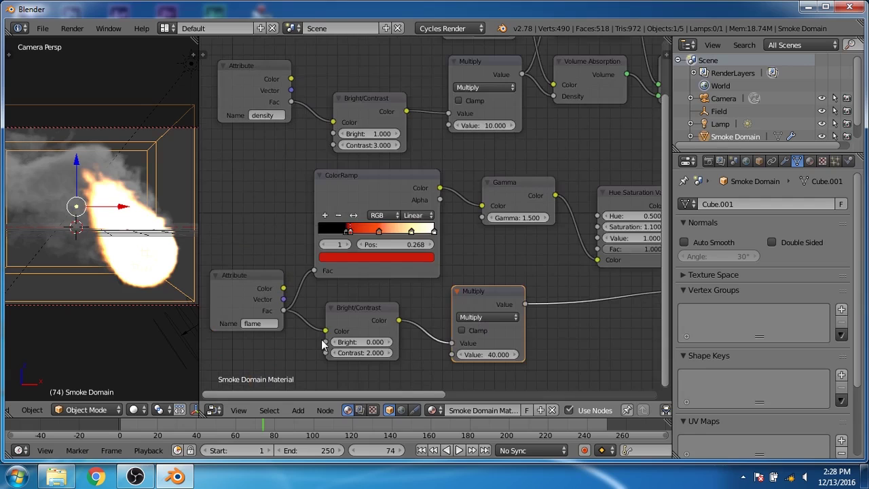
left_click(139, 410)
left_click(153, 326)
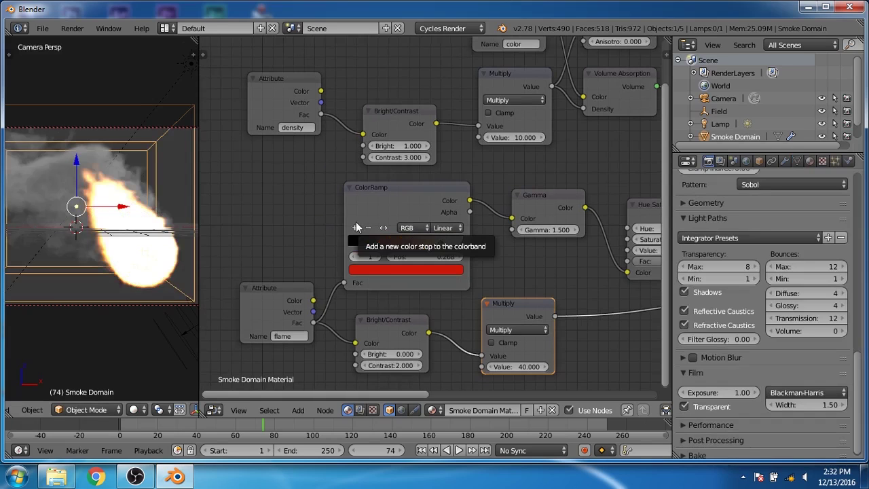
Set the Contrast of the density branch's Bright/Contrast node to 2.5
left_click(398, 157)
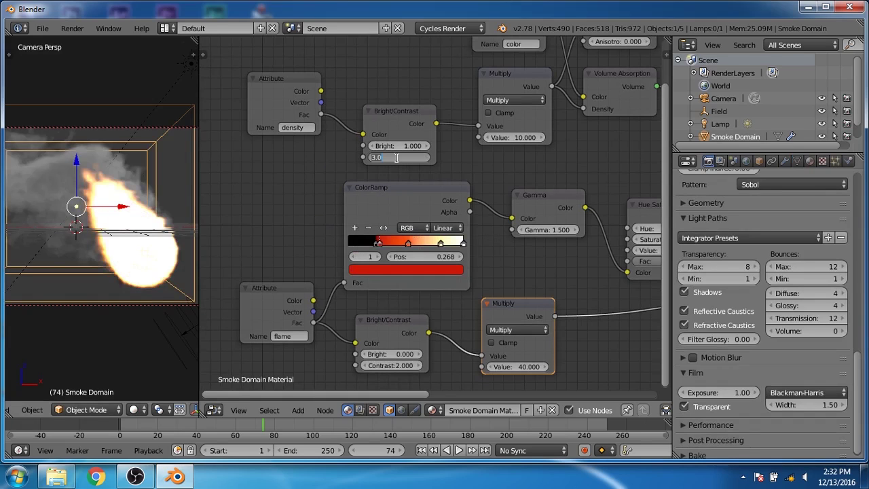
type("2.5")
key("Return")
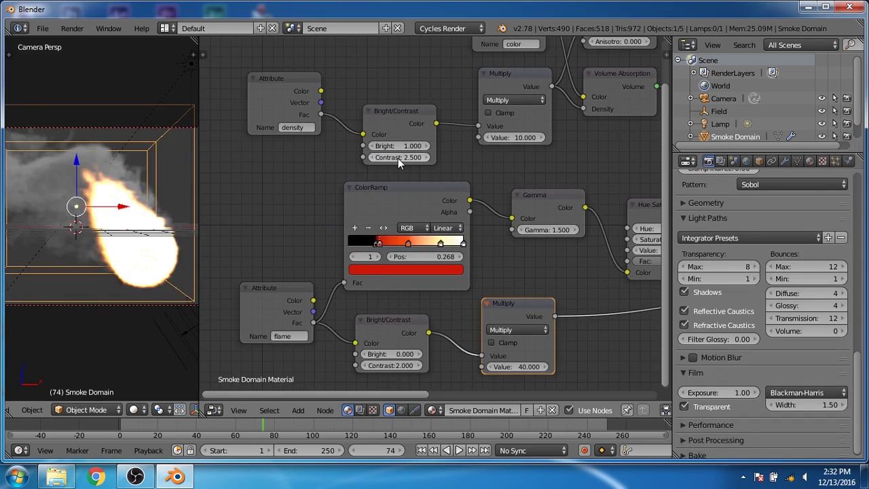
Set the Multiply value to 15 in the density branch and 60 in the flame branch
left_click(489, 137)
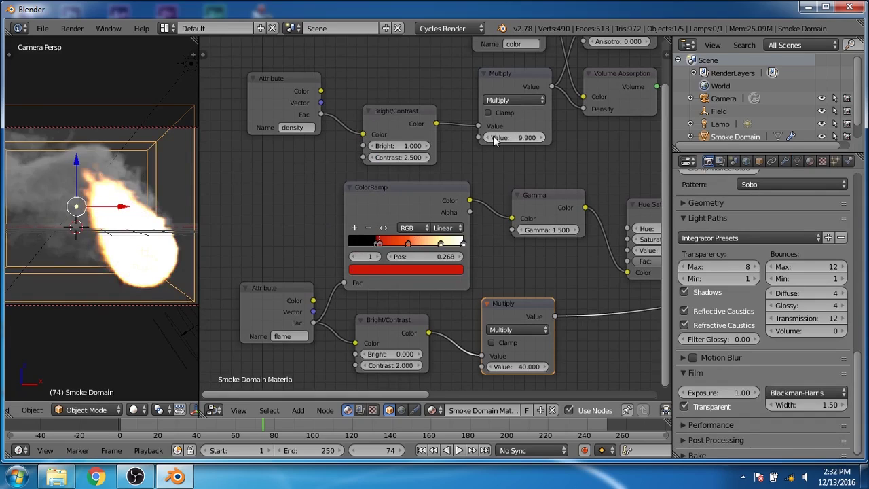
left_click(521, 137)
type("15")
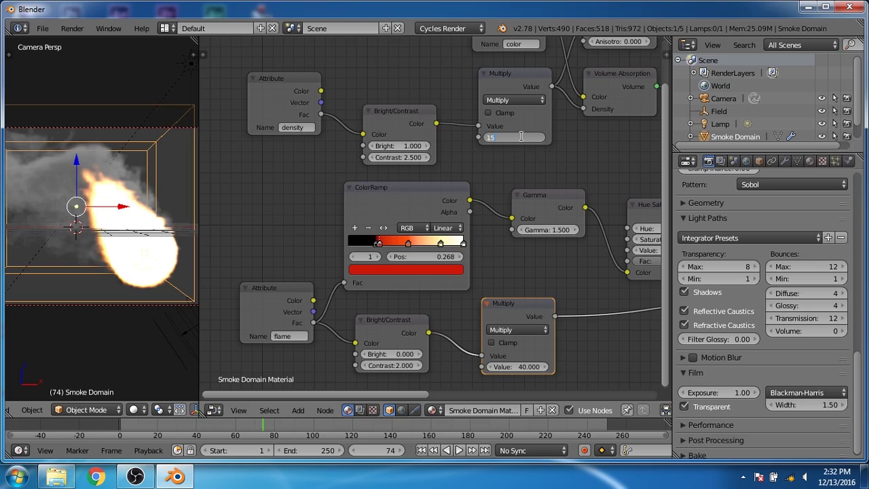
key("Return")
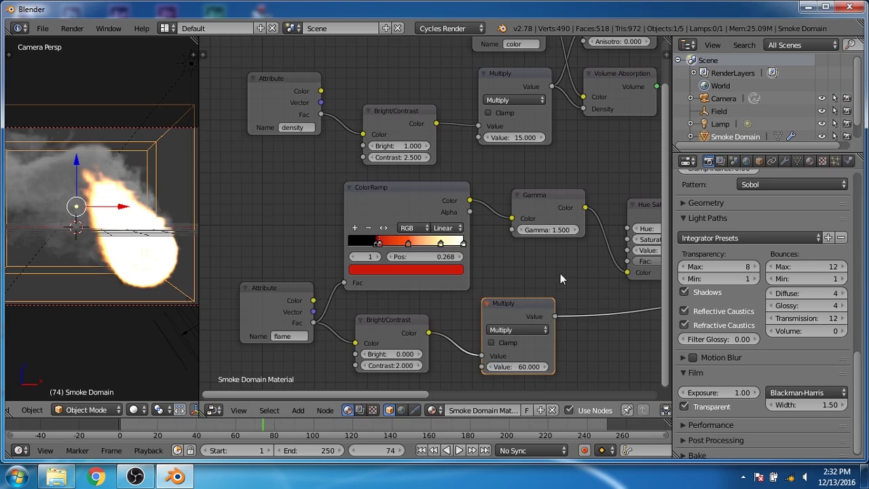
Enable Use Texture in the Sphere's advanced smoke flow settings and assign the Tex texture
scroll(733, 101, "down", 1)
scroll(729, 176, "down", 1)
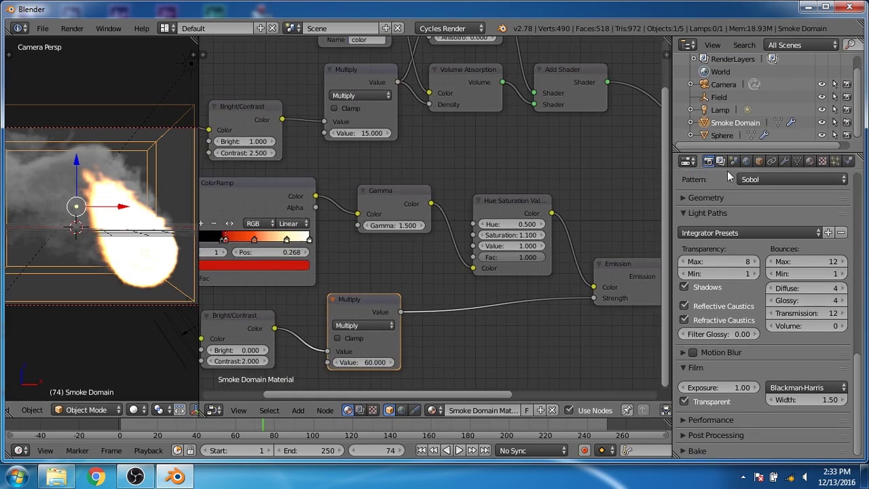
left_click(722, 135)
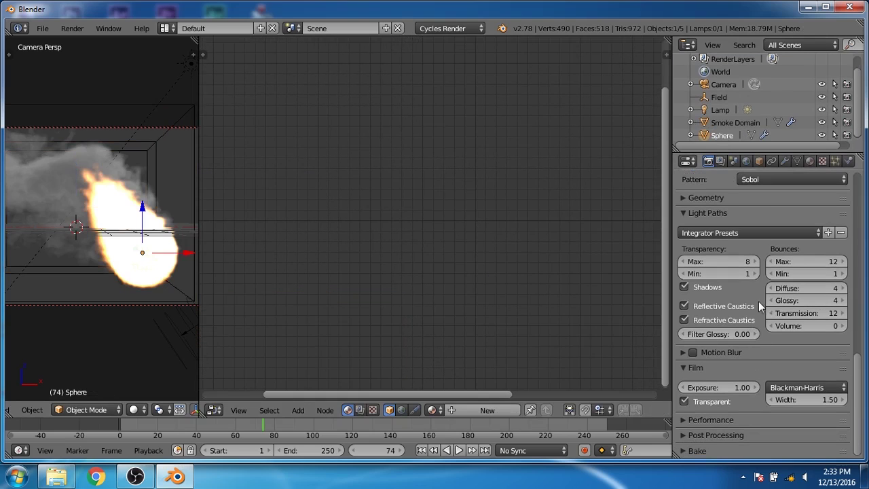
left_click(849, 161)
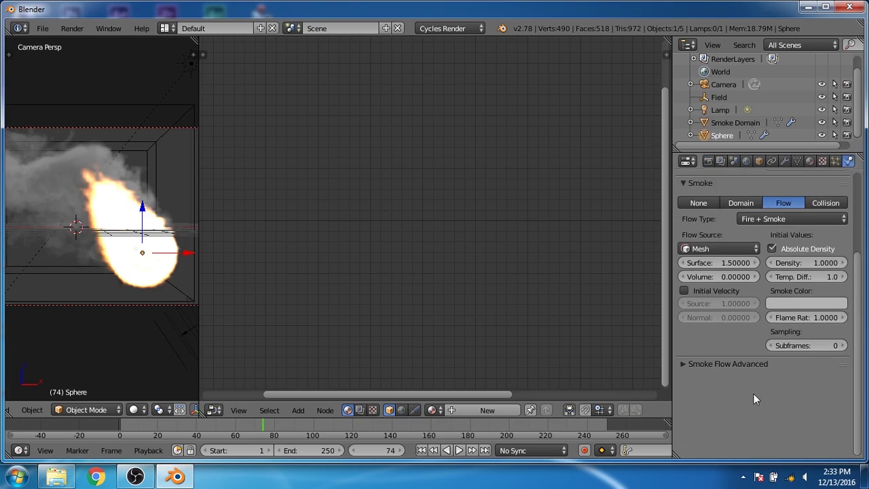
left_click(707, 364)
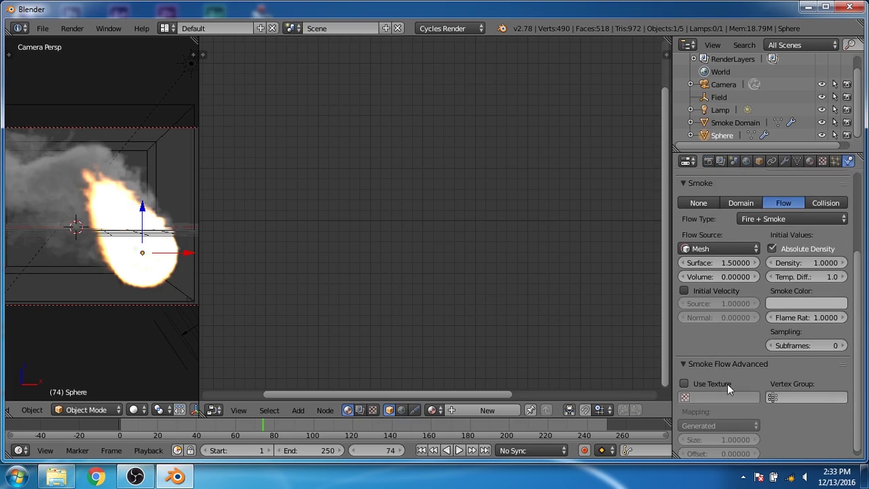
scroll(728, 384, "down", 1)
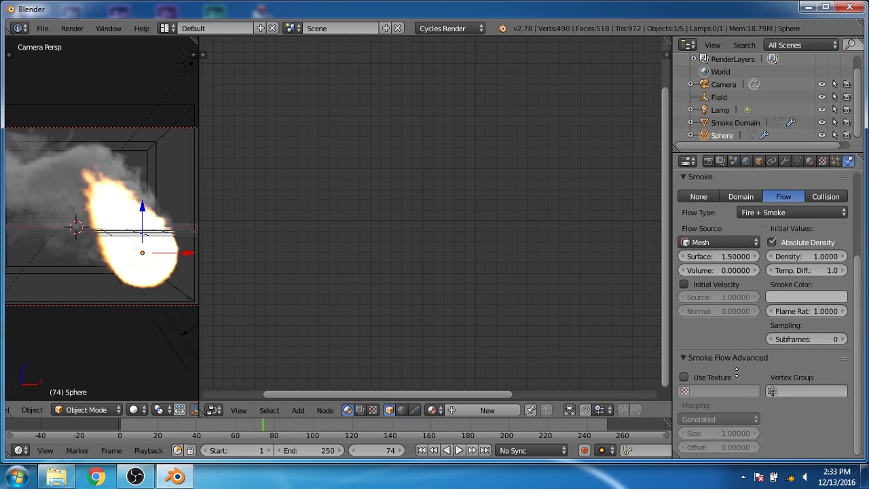
left_click(688, 376)
left_click(686, 392)
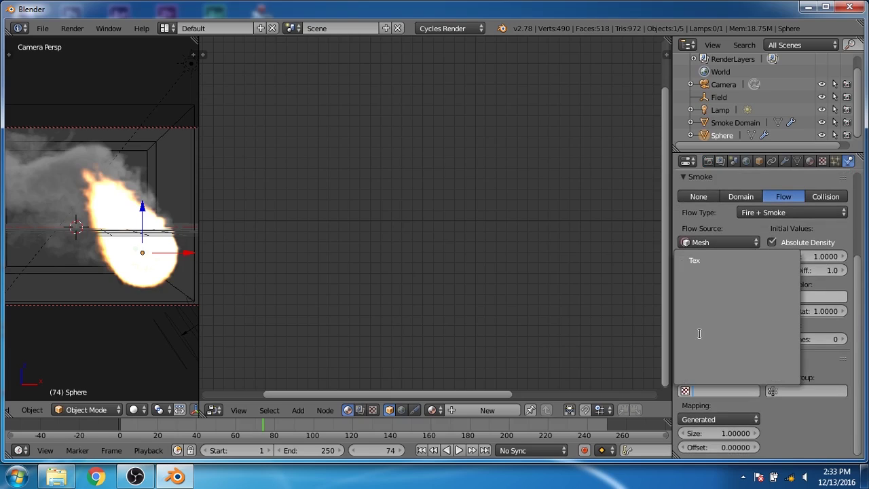
left_click(702, 263)
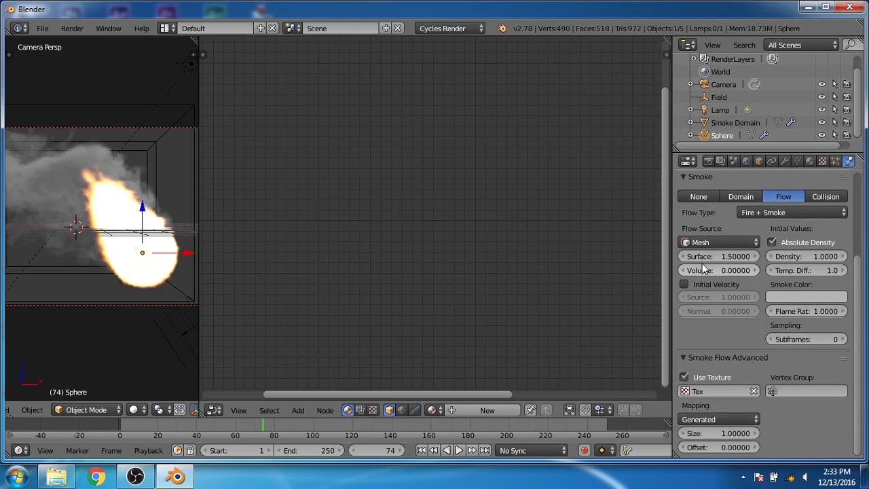
Load Tex in the texture settings and set its type to Clouds
left_click(823, 162)
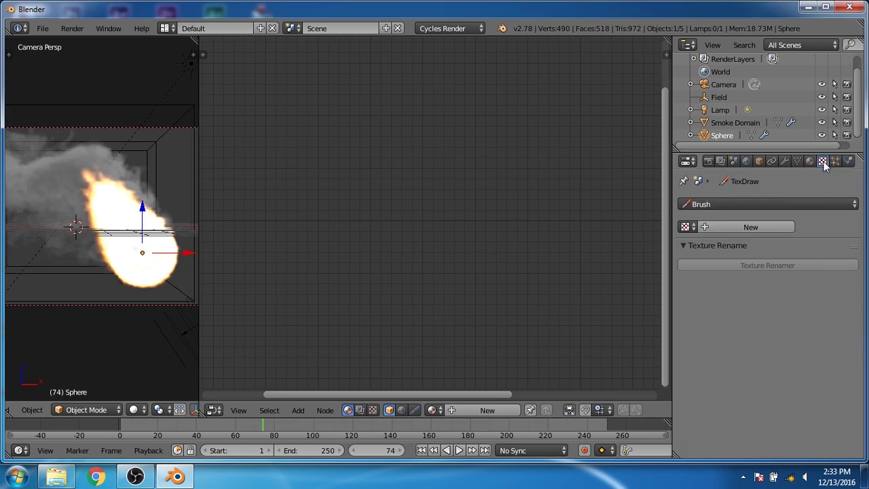
left_click(687, 226)
left_click(692, 246)
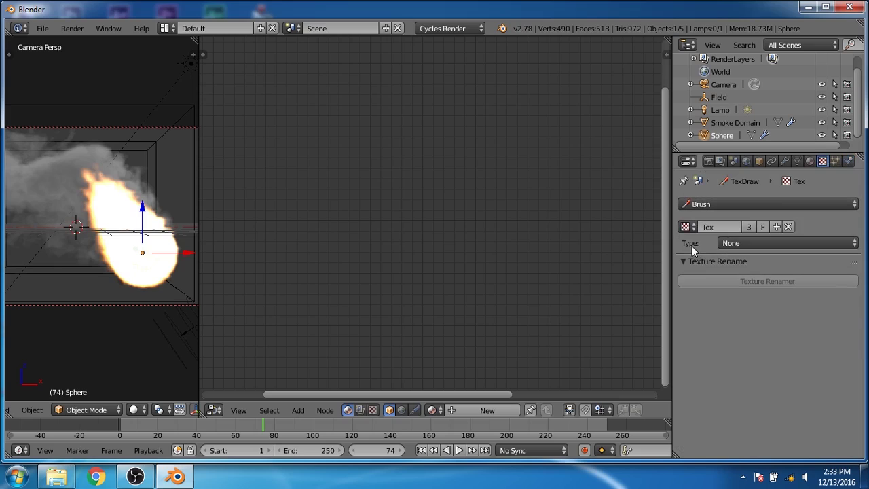
left_click(750, 243)
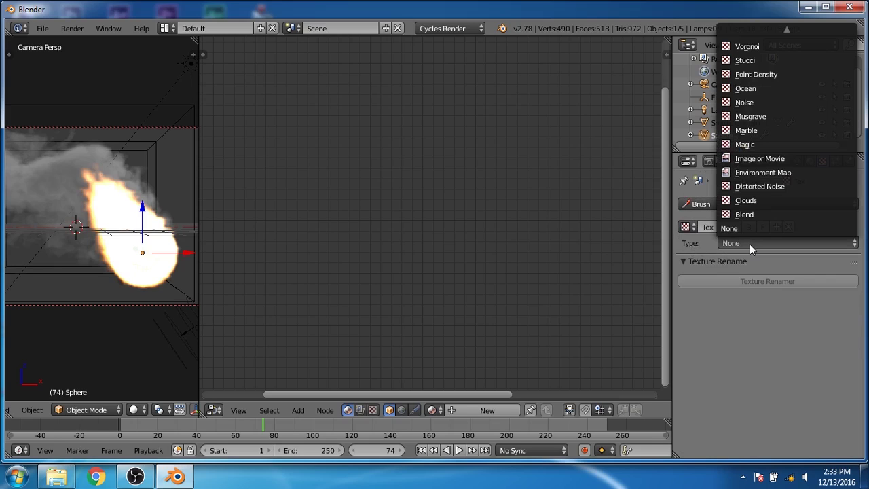
left_click(748, 199)
scroll(739, 319, "down", 3)
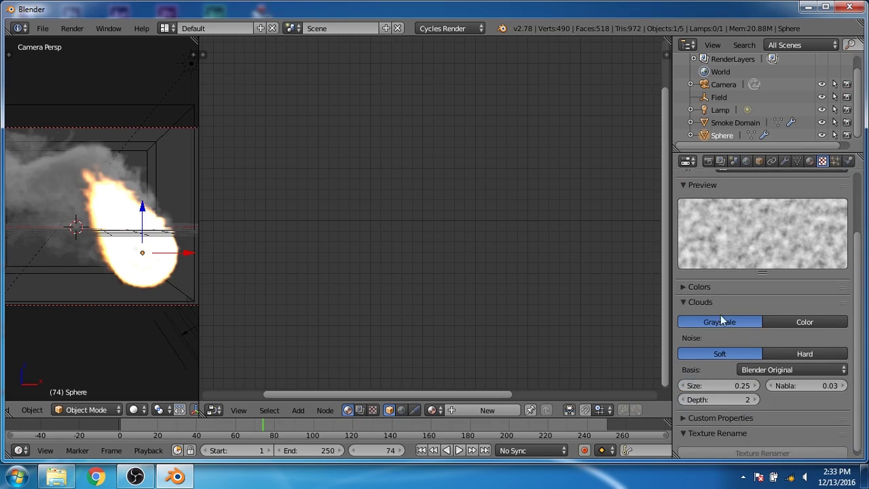
Set the Contrast in the Clouds texture's color adjustments to 2
left_click(706, 288)
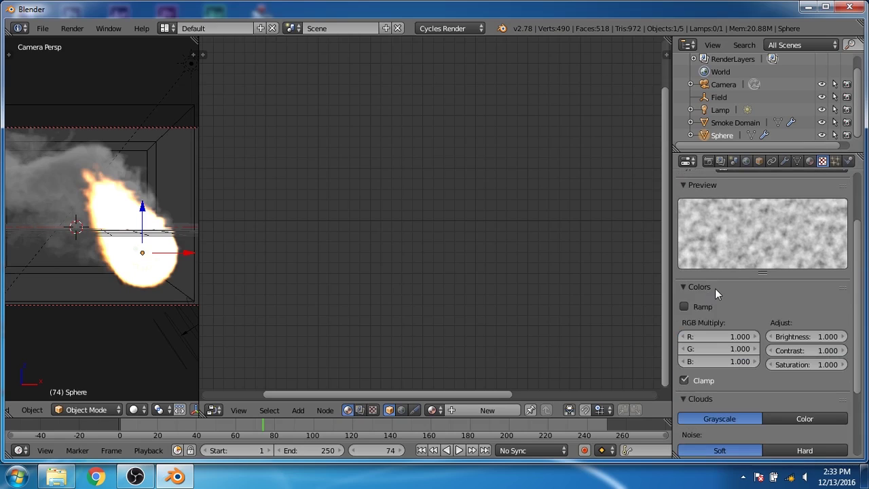
left_click(784, 348)
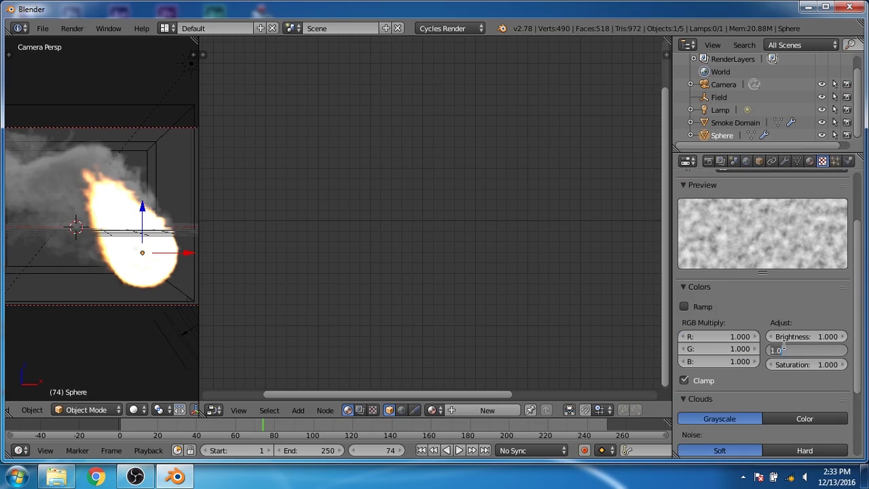
type("2")
key("Return")
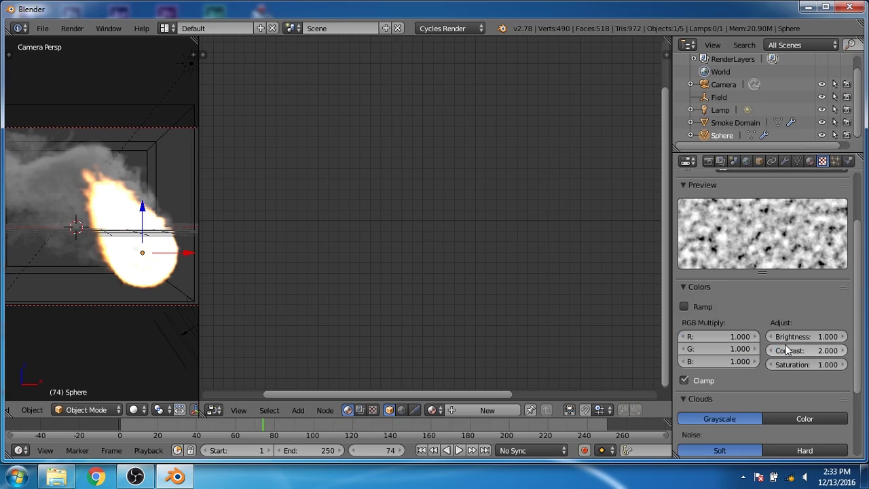
left_click(695, 288)
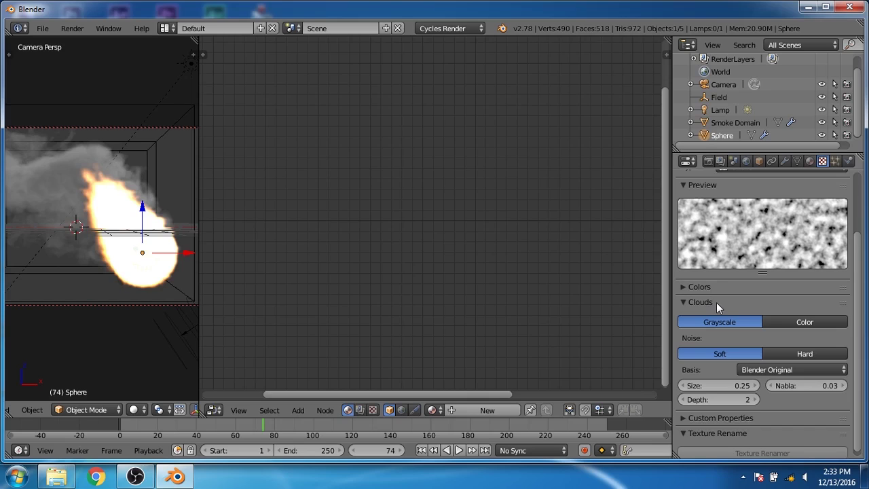
Set the Clouds texture's noise Size to 0.10
left_click_drag(743, 385, 720, 385)
left_click(743, 385)
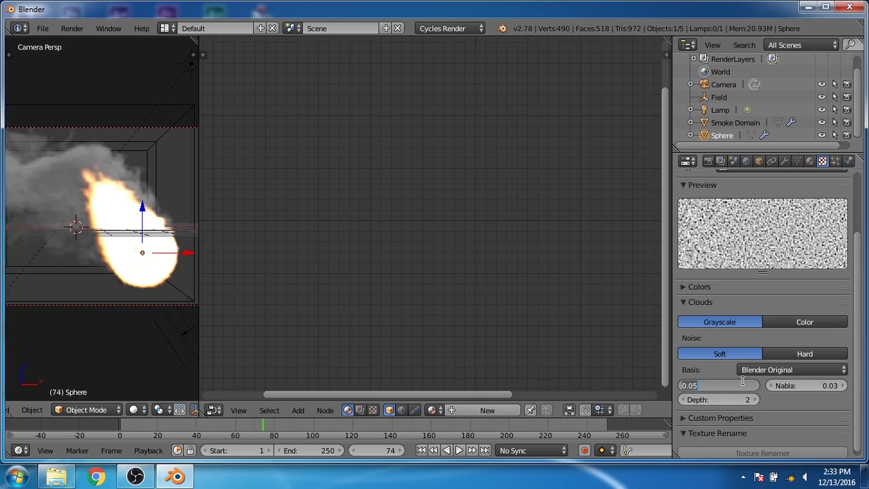
type(".1")
key("Return")
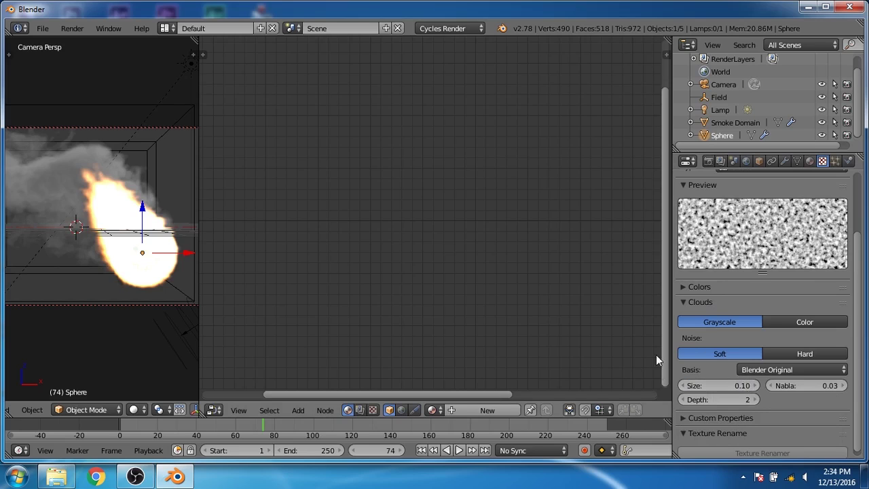
Play the smoke simulation from frame 1 to check the textured flow, and stop around frame 83
left_click(421, 450)
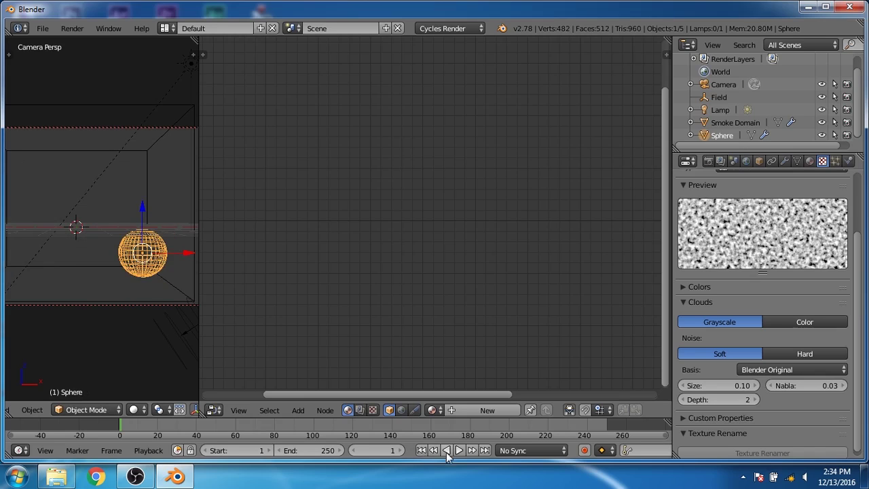
left_click(459, 451)
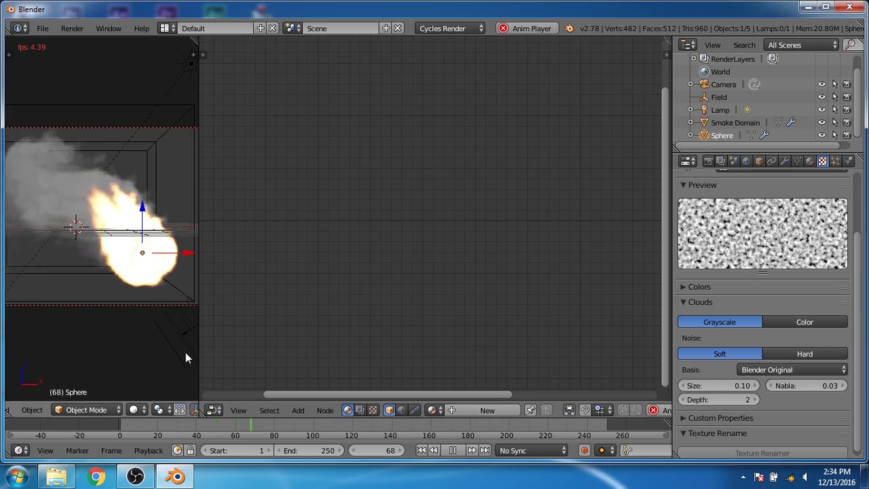
key("alt+a")
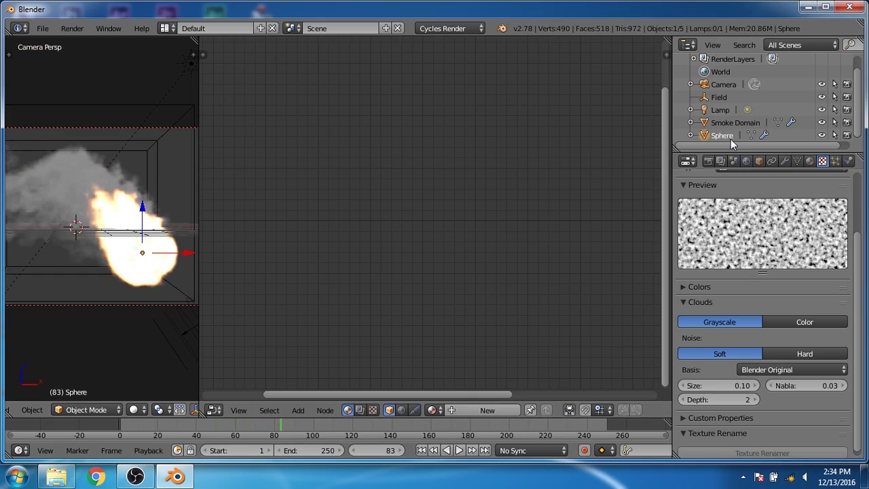
Return to the Sphere's smoke flow settings and set the animation's end frame to 100
left_click(712, 303)
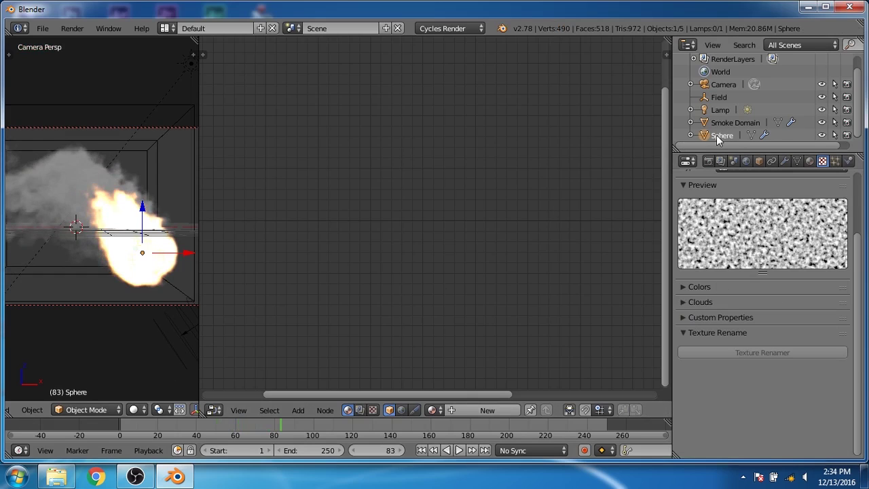
left_click(849, 160)
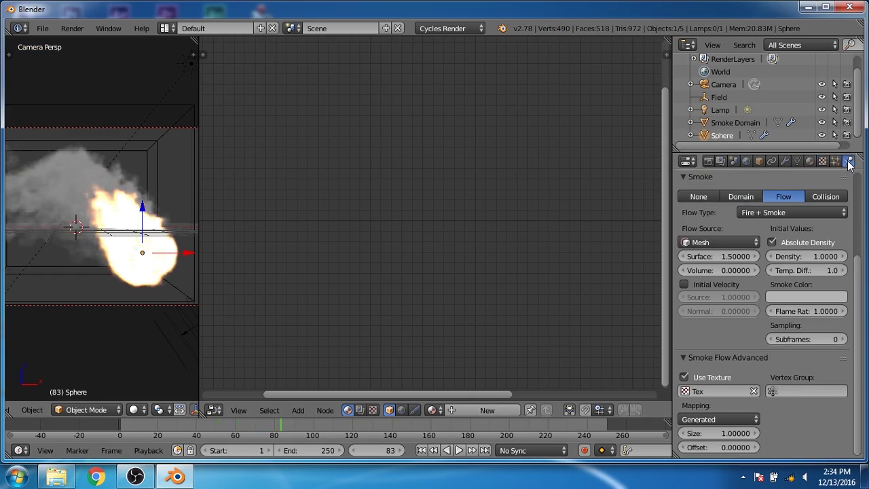
left_click(308, 451)
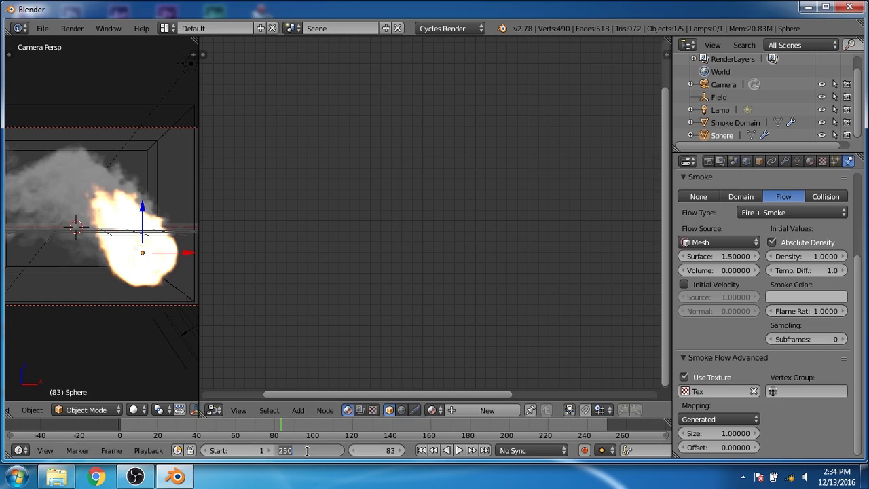
type("100")
key("Return")
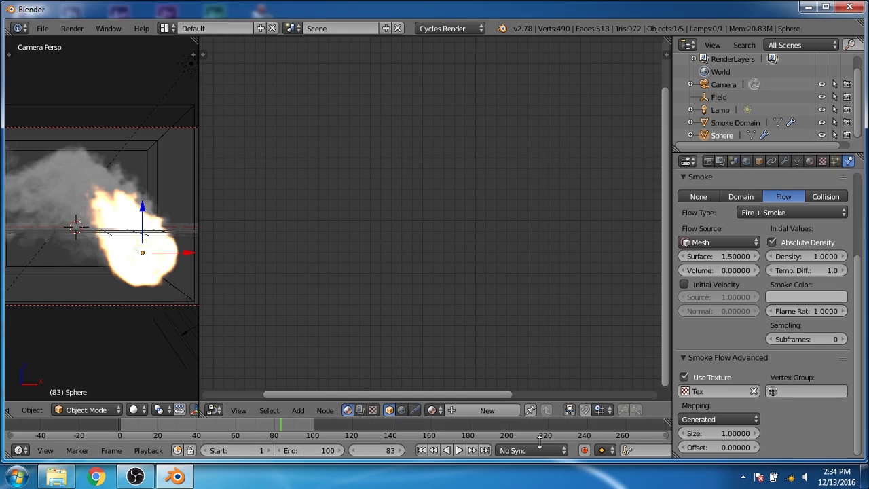
Keyframe the Sphere's flow texture Offset at 0 on frame 1 and at 5 on frame 100
left_click(421, 451)
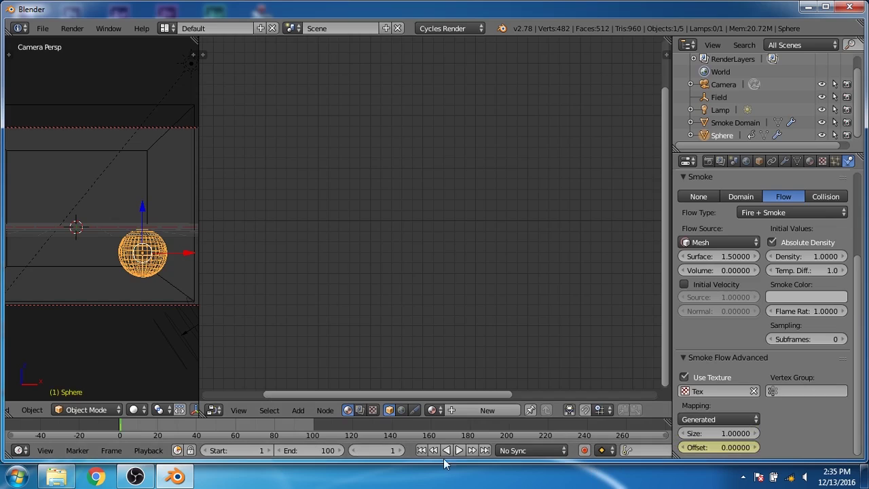
left_click(473, 451)
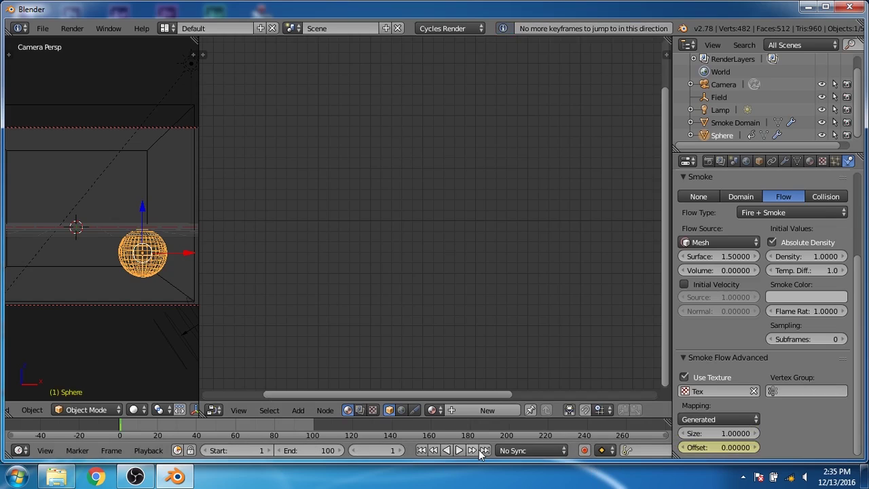
left_click(485, 451)
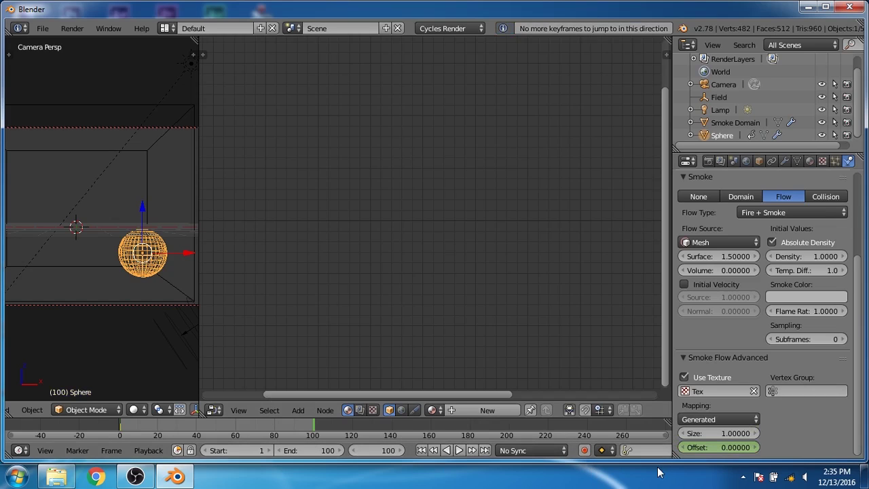
left_click(726, 448)
type("5")
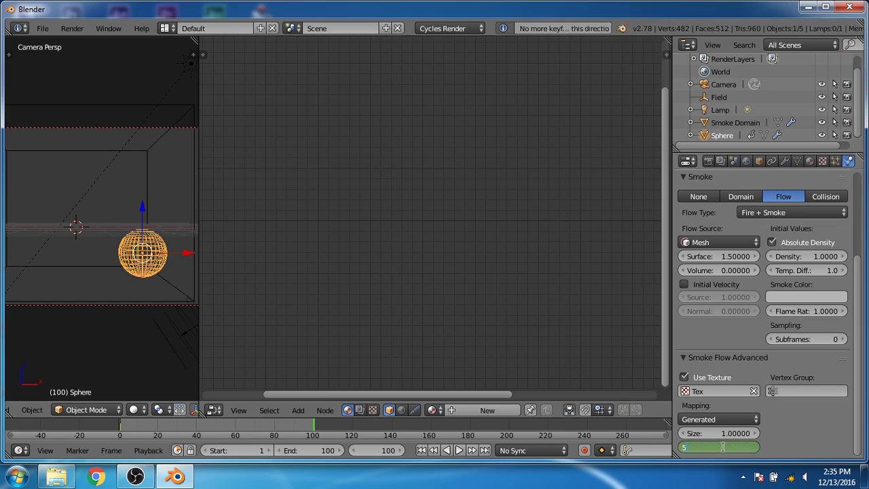
key("Return")
key("i")
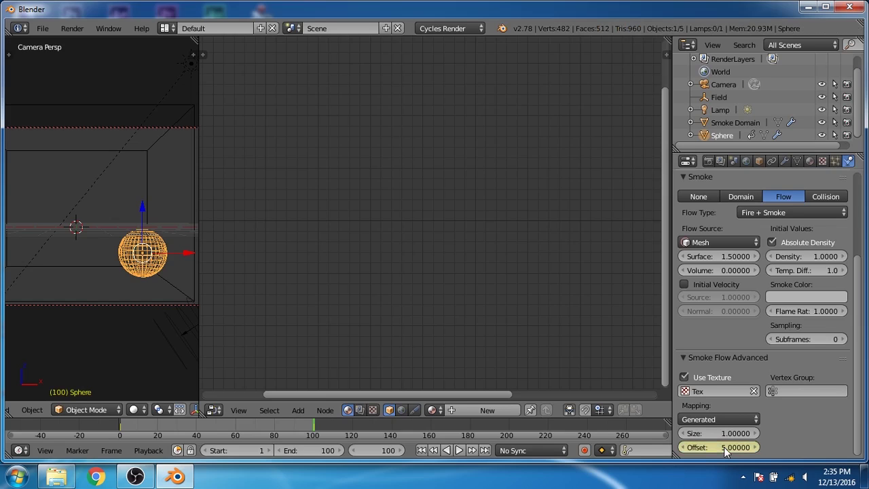
Play the simulation from frame 1 to check the animated texture offset, and stop around frame 76
left_click(421, 451)
left_click(459, 452)
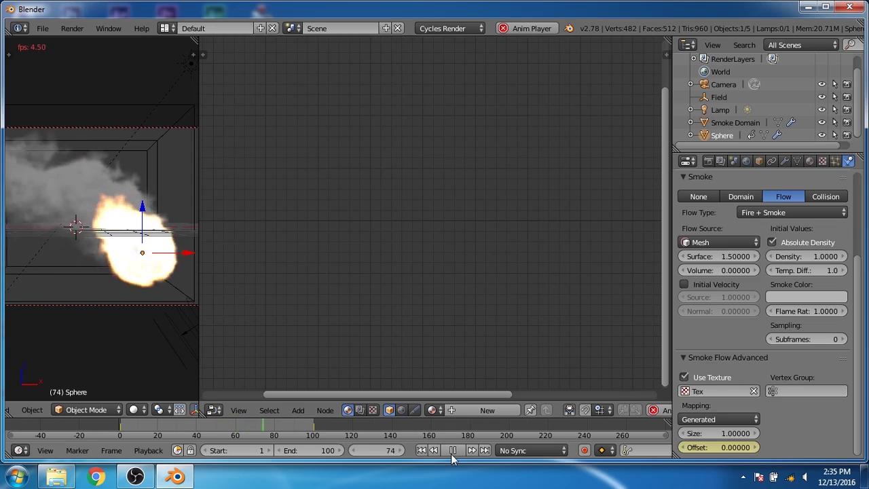
left_click(453, 451)
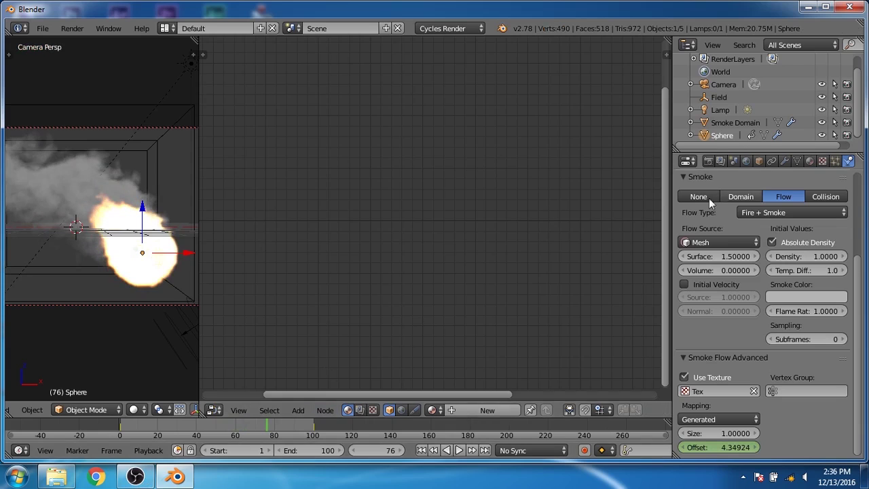
Group all of the Smoke Domain material's nodes except the Material Output into one node group
left_click(732, 124)
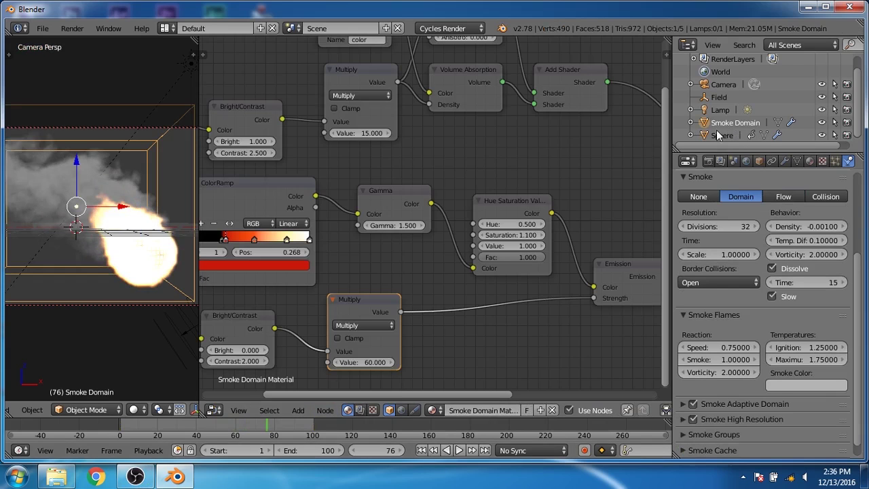
middle_click_drag(438, 165, 580, 163)
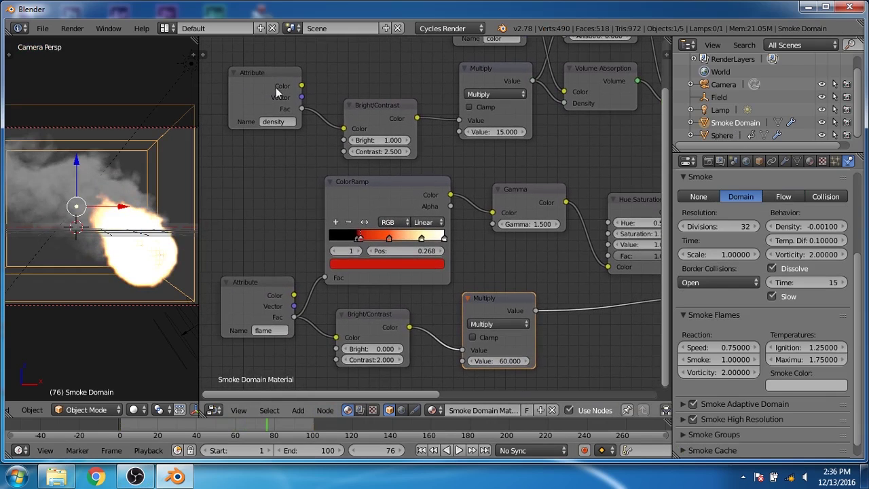
middle_click_drag(354, 265, 307, 233)
key("a")
key("a")
key("a")
middle_click_drag(365, 164, 461, 191)
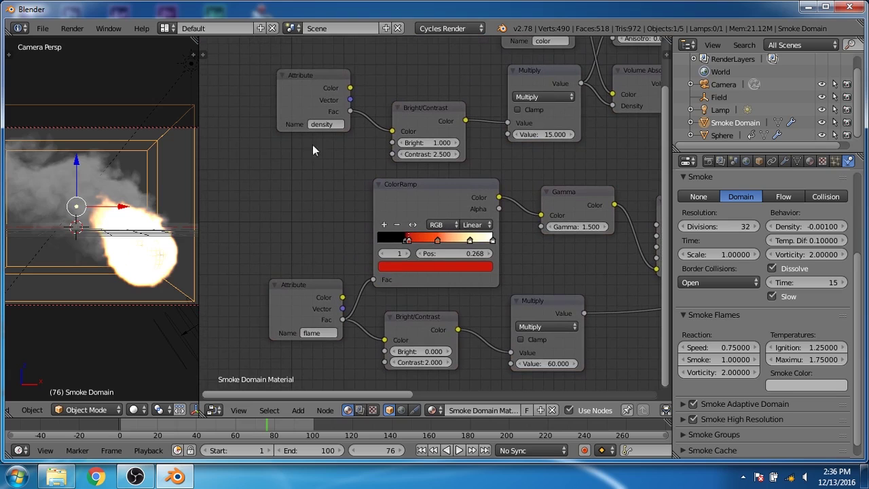
key("a")
scroll(625, 58, "right", 10, "ctrl")
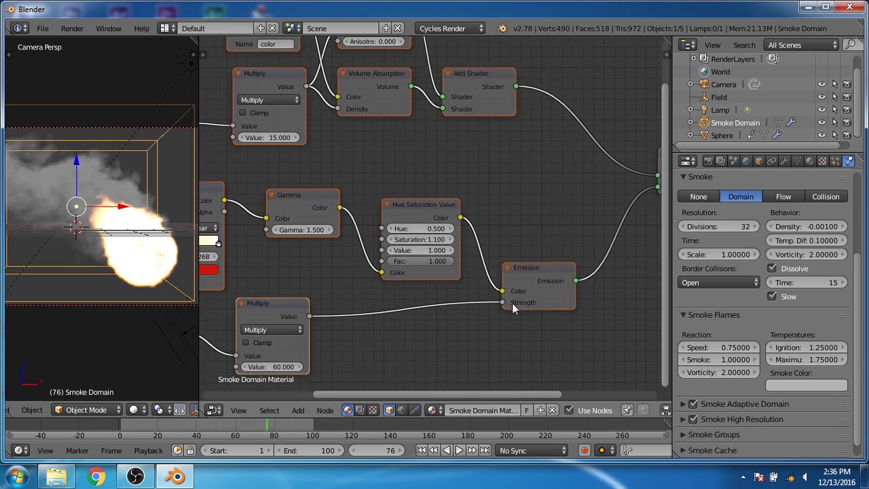
scroll(512, 302, "left", 6, "ctrl")
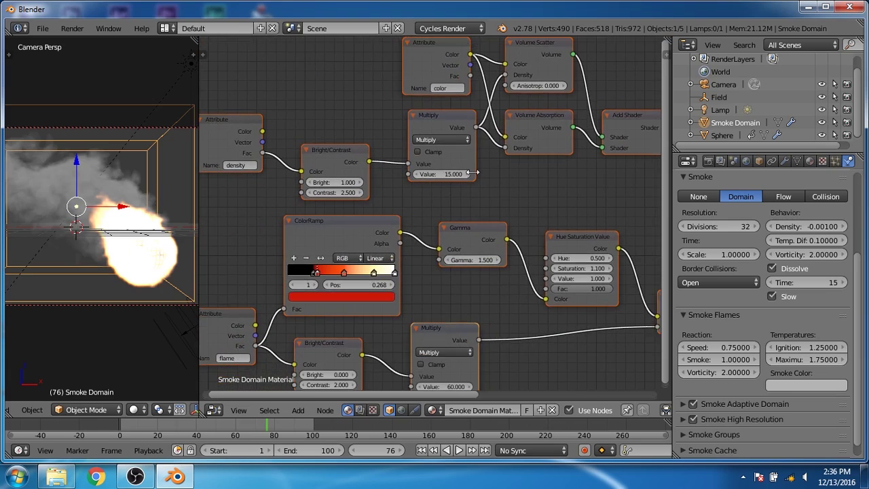
key("ctrl+g")
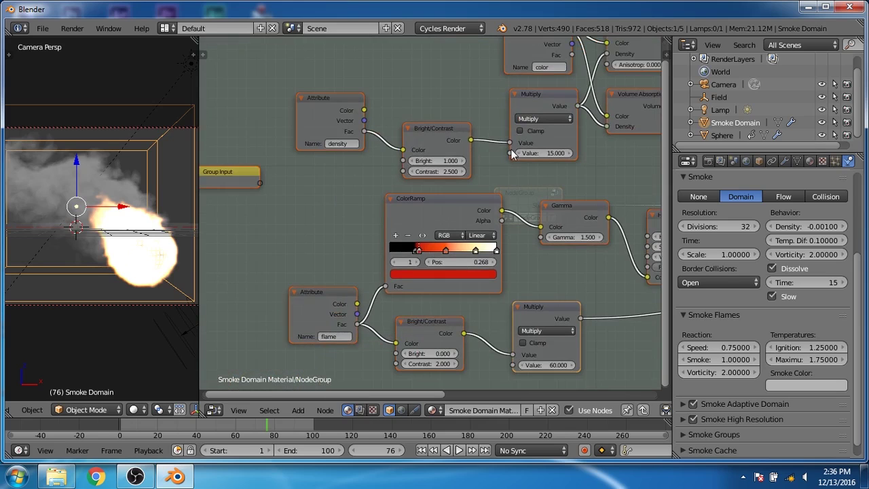
Show the node properties, enlarge the node editor, and move the Group Input node farther from the Attribute nodes
key("n")
left_click_drag(202, 414, 133, 379)
scroll(273, 211, "up", 2)
scroll(386, 224, "left", 2, "ctrl")
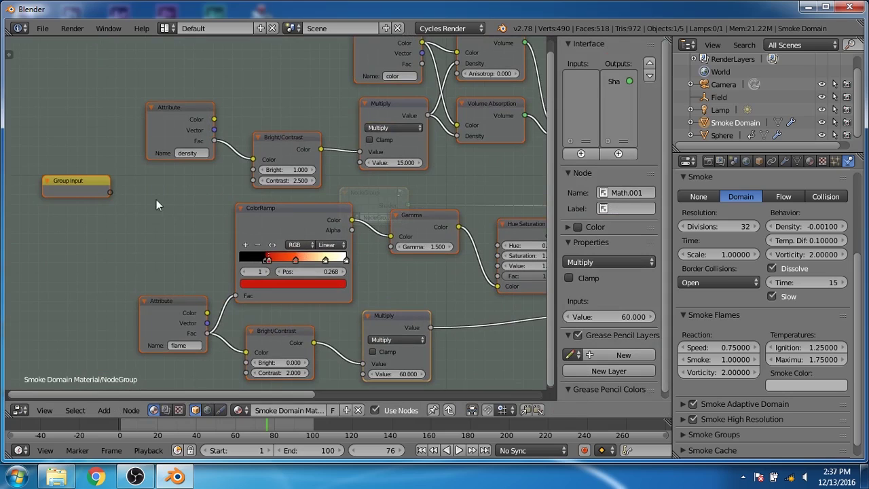
left_click_drag(83, 181, 68, 173)
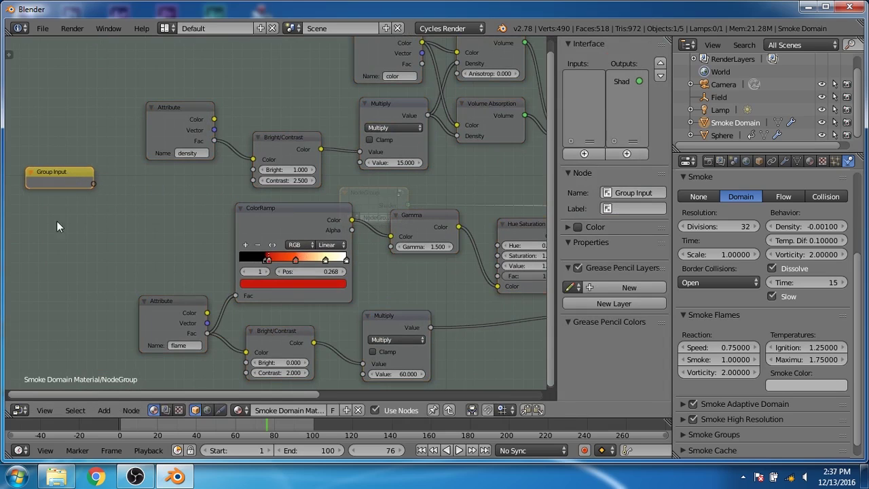
middle_click_drag(91, 216, 115, 203)
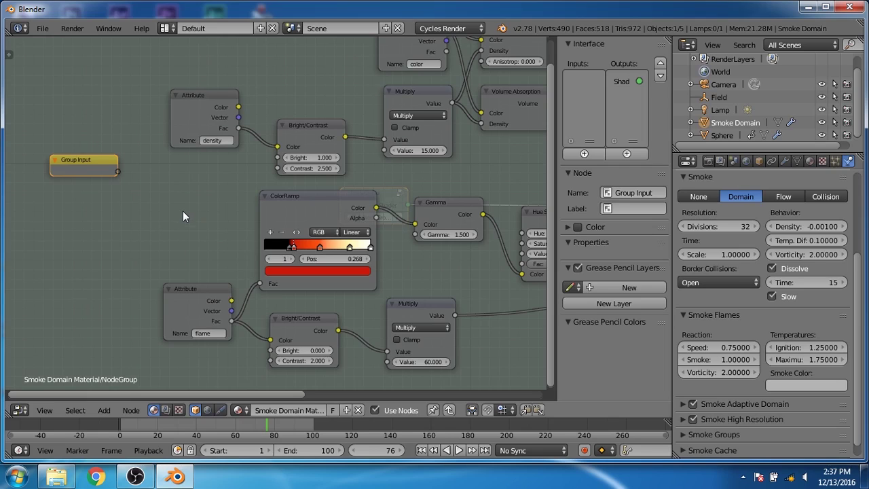
mouse_move(243, 174)
middle_mouse_down()
mouse_move(240, 195)
mouse_move(214, 196)
mouse_move(246, 184)
middle_mouse_up()
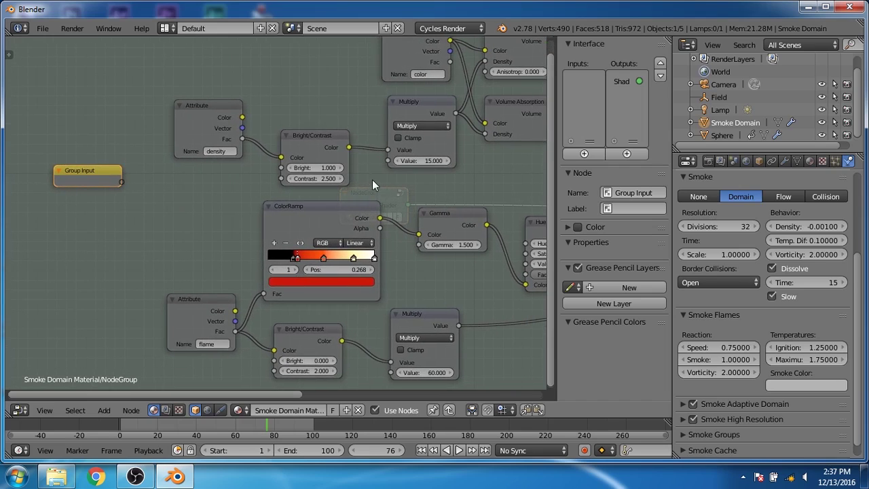
Expose the second value of the density branch's Multiply node as a group input named "Smoke density"
left_click_drag(387, 161, 121, 183)
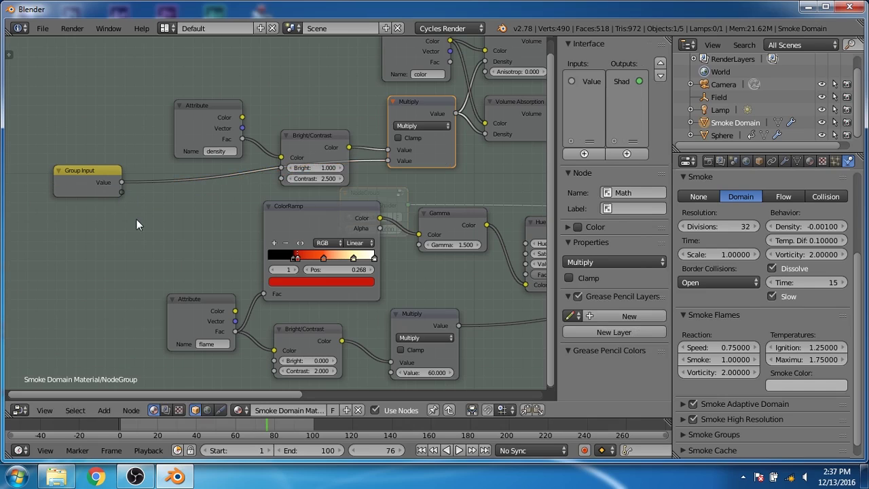
double_click(592, 82)
type("Smoke density")
key("Return")
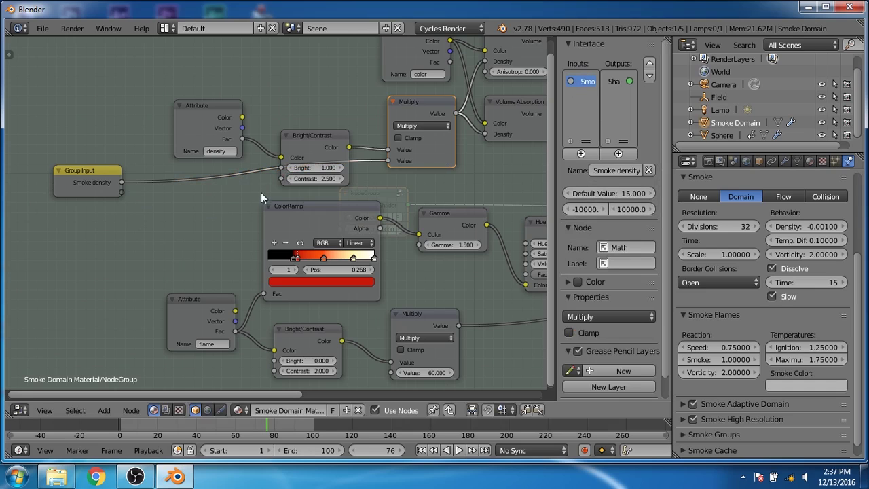
Expose the Contrast of the density branch's Bright/Contrast node as a group input named "Smoke intensity"
left_click(306, 142)
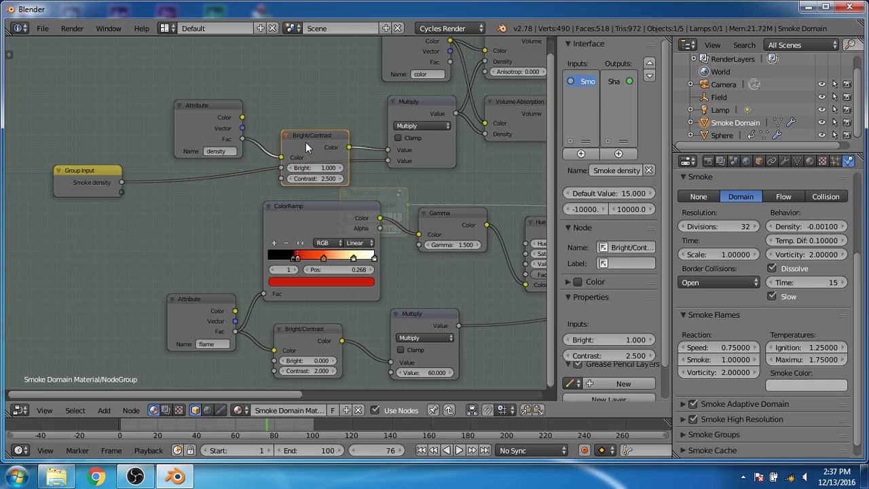
left_click_drag(281, 178, 120, 193)
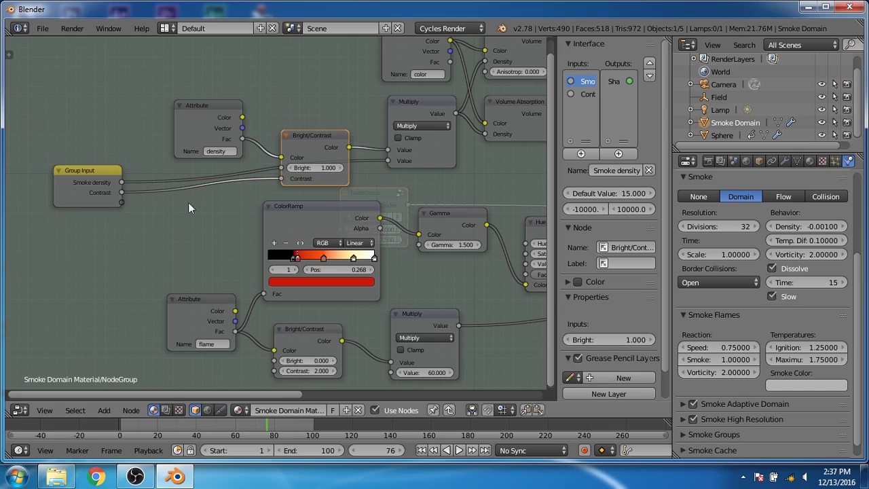
left_click(585, 95)
type("Smoke intensity")
key("Return")
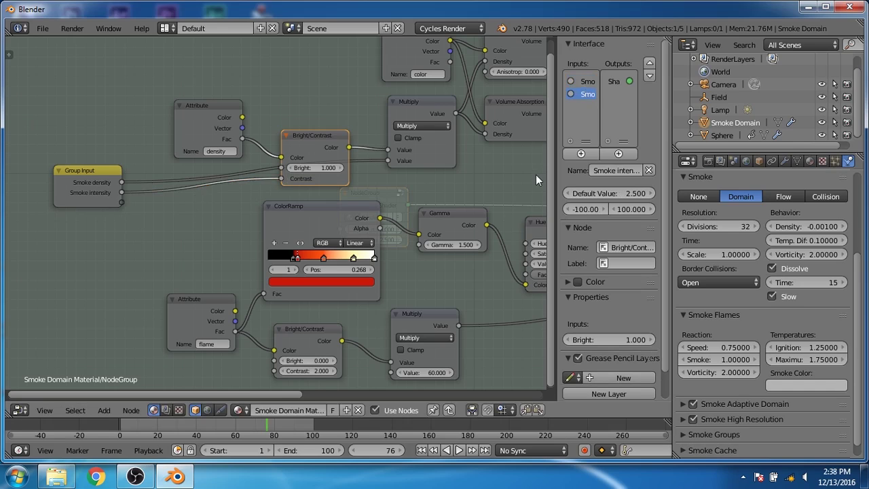
Expose the Contrast of the flame branch's Bright/Contrast node as a group input named "Fire intensity"
middle_click_drag(477, 361, 459, 357)
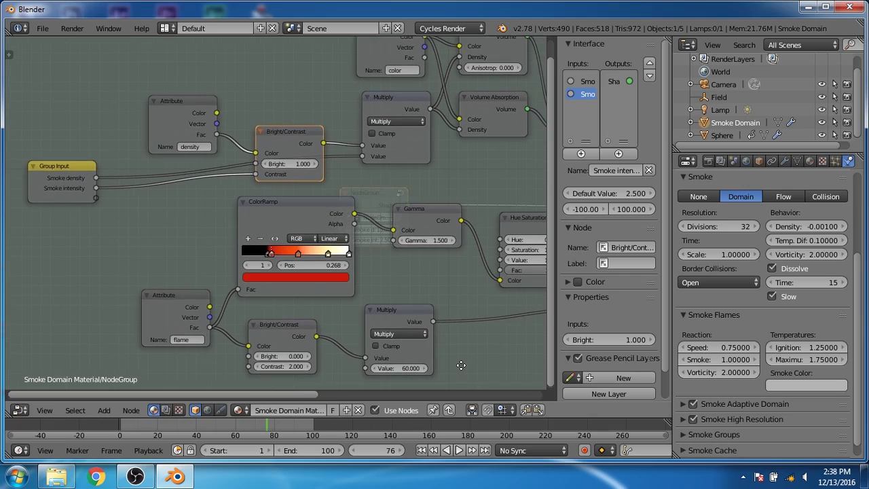
middle_click_drag(475, 287, 490, 287)
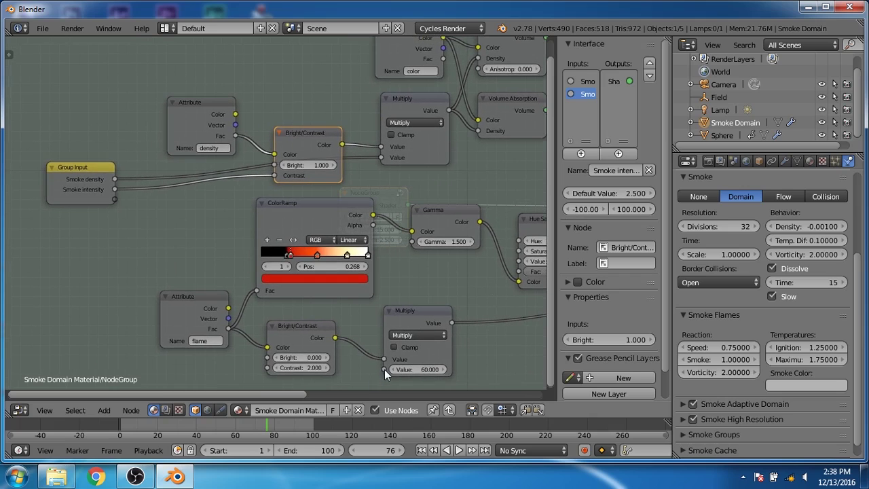
left_click_drag(267, 368, 117, 199)
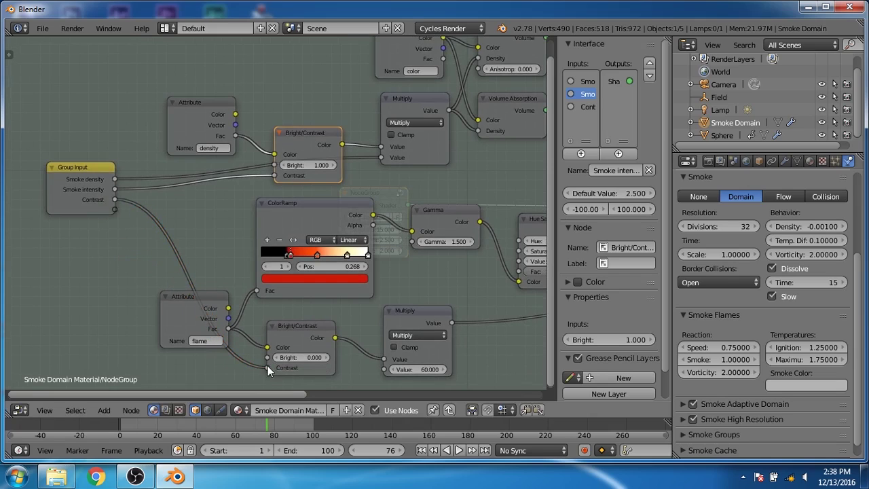
left_click(587, 106)
double_click(585, 107)
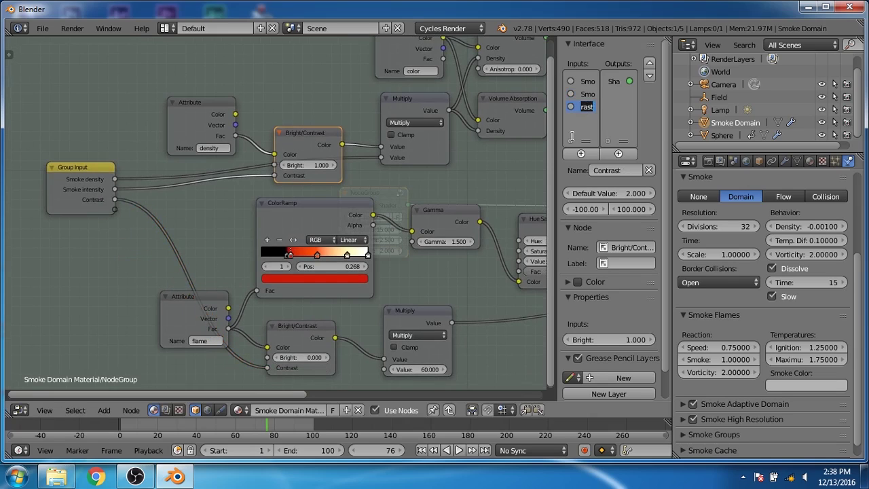
type("Fire intensity")
key("Return")
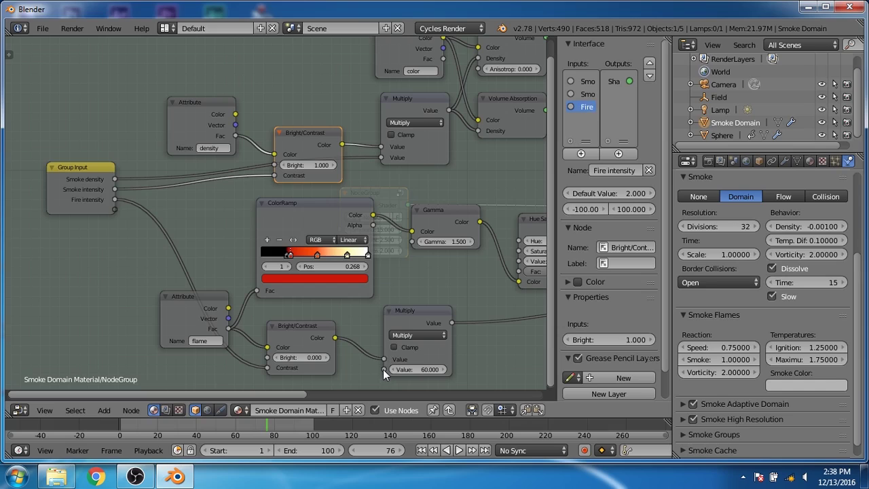
Expose the second value of the flame branch's Multiply node as a group input named "Fire density"
left_click_drag(383, 369, 116, 209)
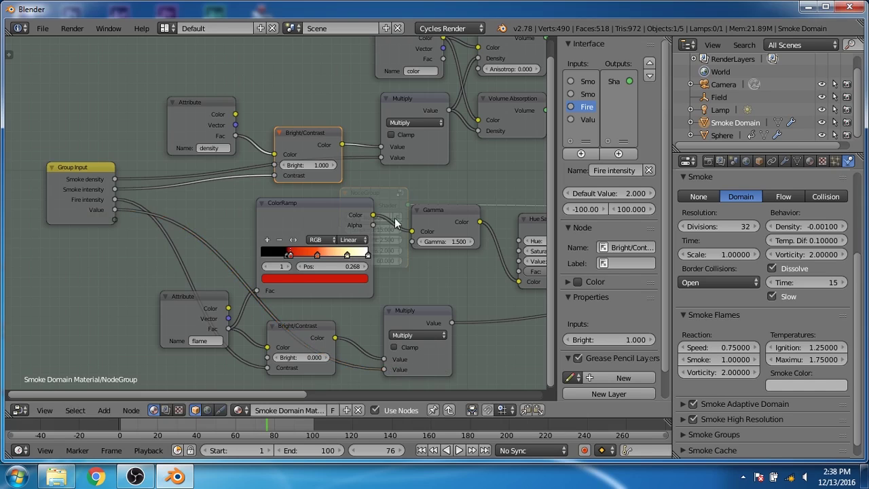
double_click(589, 119)
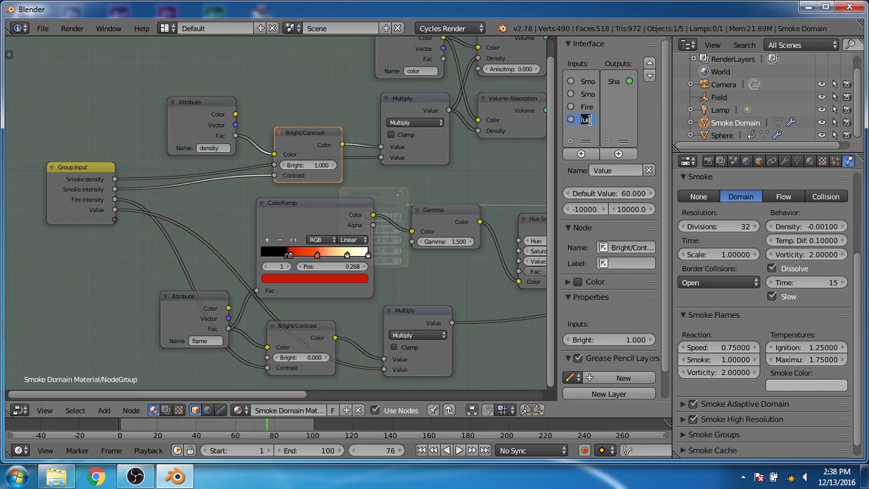
type("Fire intensity")
key("Return")
Expose the Gamma node's gamma value as a group input named "Fire gamma"
left_click_drag(411, 240, 115, 219)
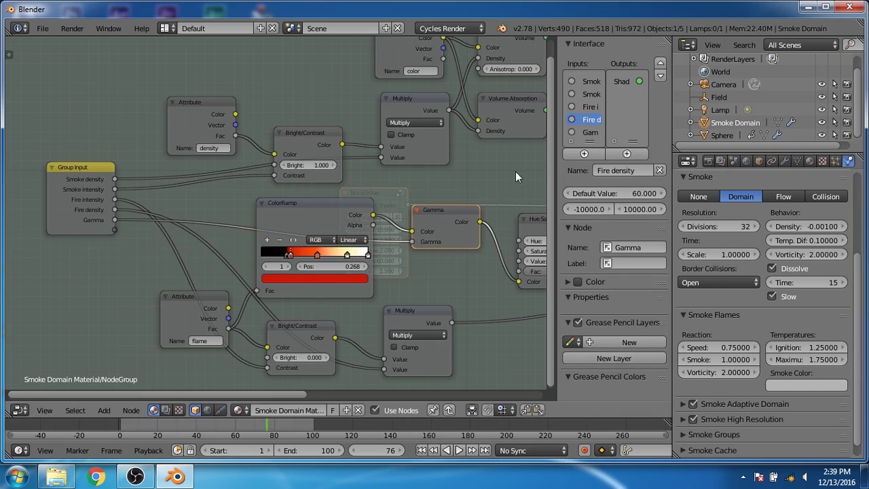
double_click(590, 133)
type("Fire gamma")
key("Return")
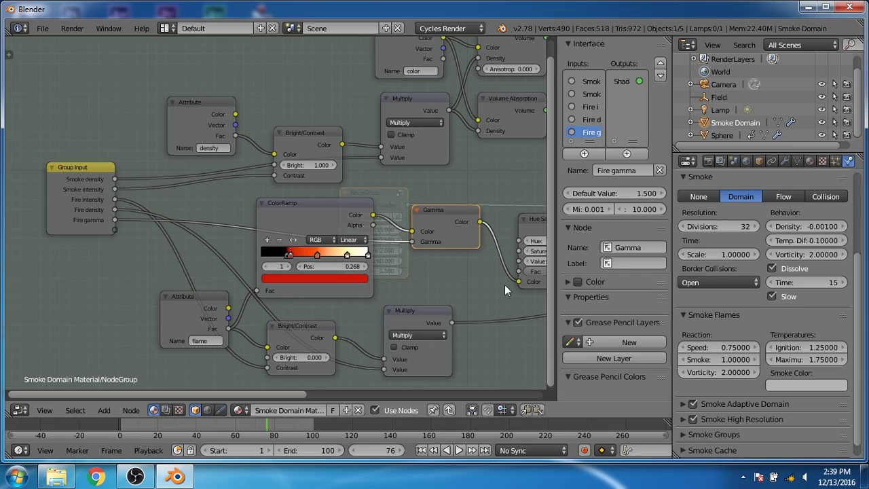
Expose the Hue of the Hue Saturation Value node as a group input named "Fire hue"
middle_click_drag(512, 273, 486, 274)
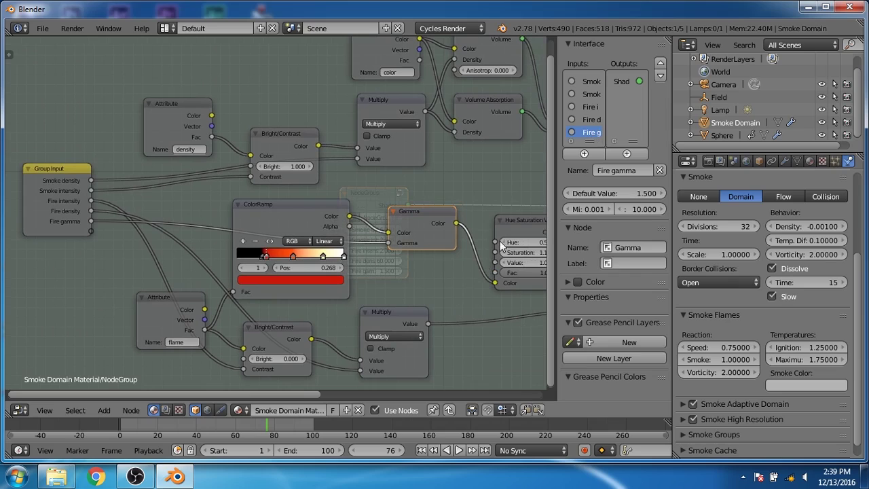
left_click_drag(495, 242, 91, 229)
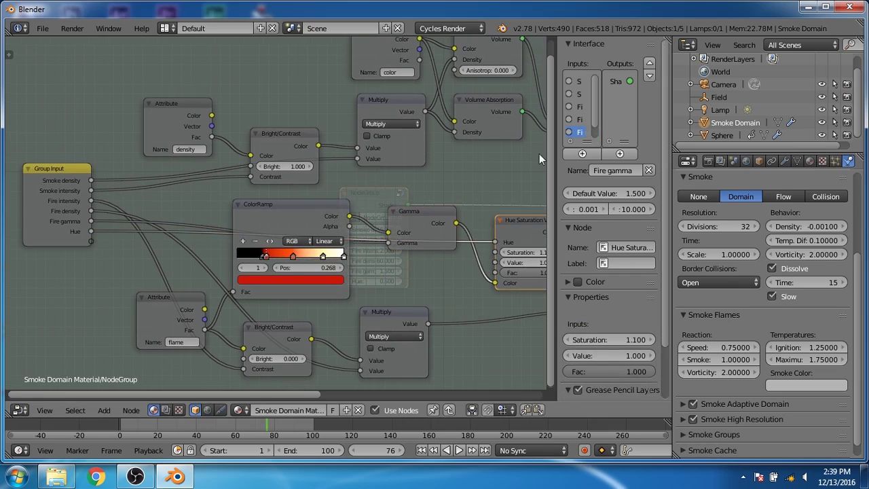
double_click(579, 129)
type("F")
key("Return")
left_click_drag(555, 118, 519, 123)
key("ctrl+z")
left_click(548, 132)
type("Fire hue")
key("Return")
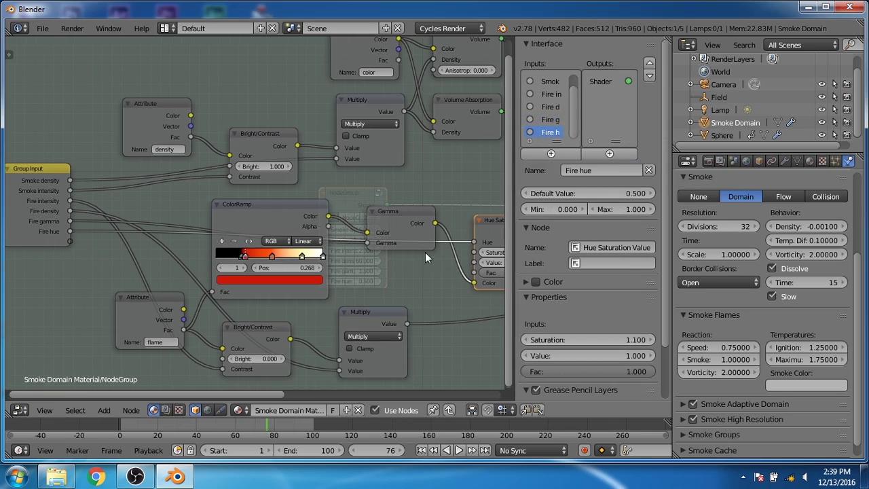
Leave the node group, reposition and widen its node beside the Material Output, and hide the node properties
key("Tab")
left_click_drag(369, 189, 377, 173)
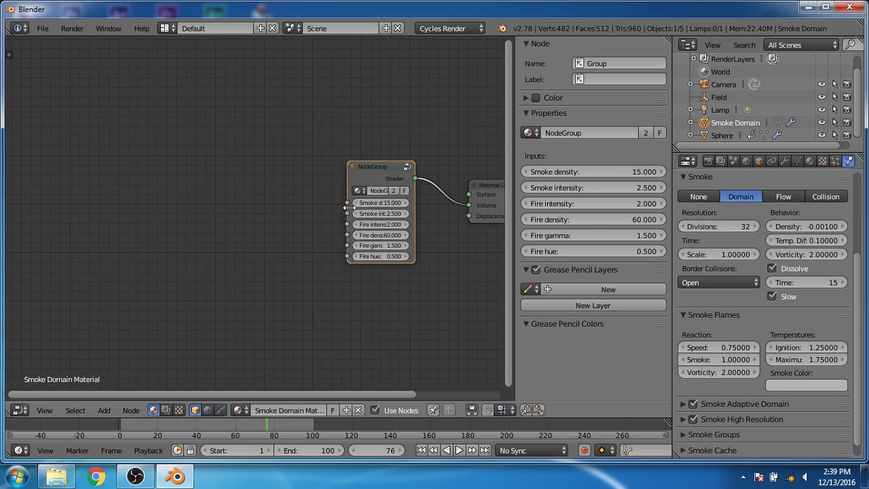
scroll(271, 252, "up", 2)
key("n")
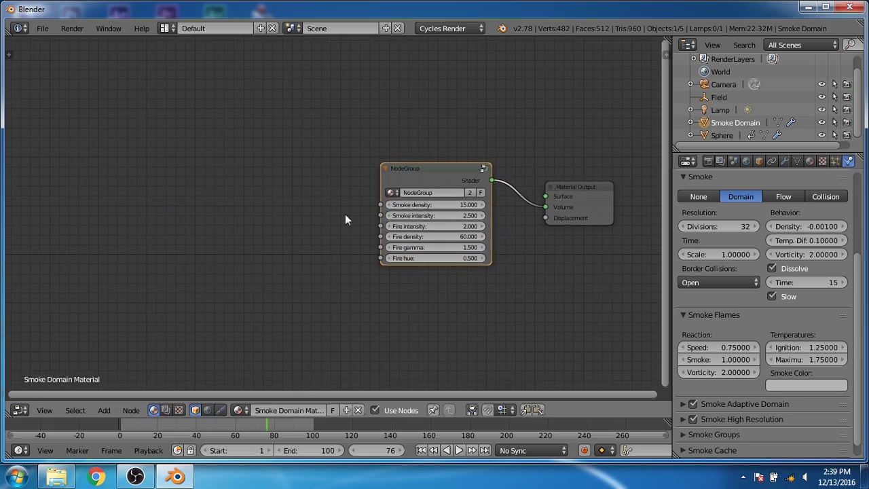
Rename the node group as "Fire shader"
left_click(417, 192)
type("Fire shader")
key("Return")
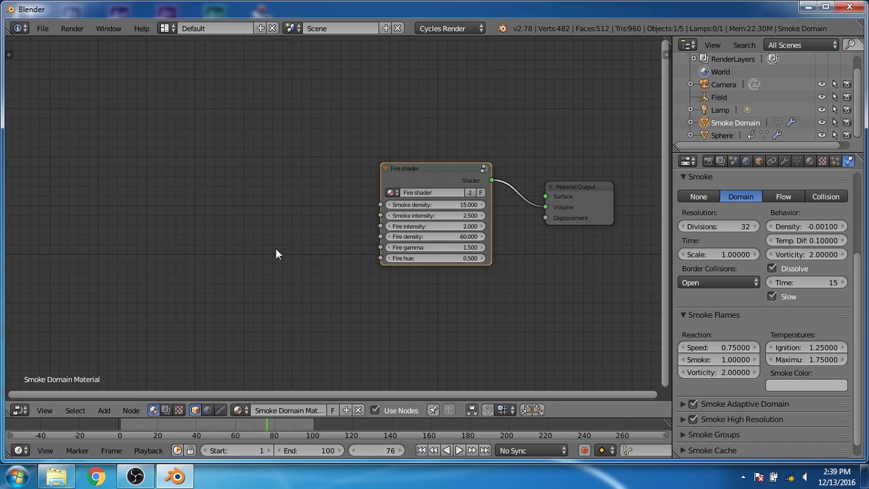